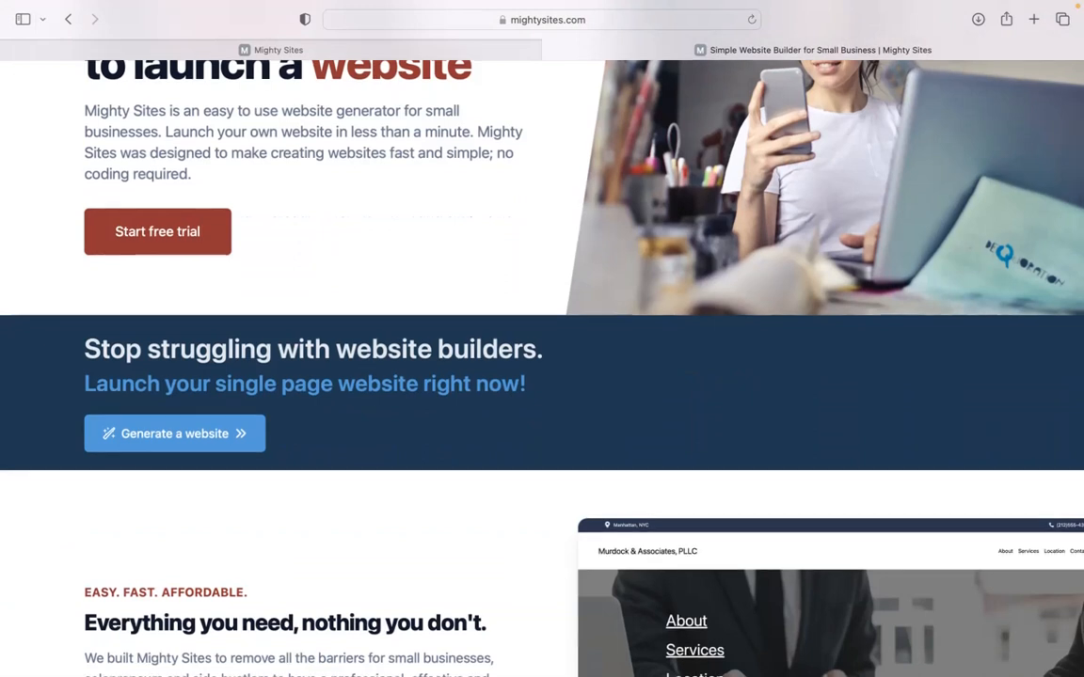
Scroll through the page, then go to the Mighty Sites site builder to start a site.
{"action": "scroll", "coordinate": [542, 377], "scroll_direction": "down", "scroll_amount": 3}
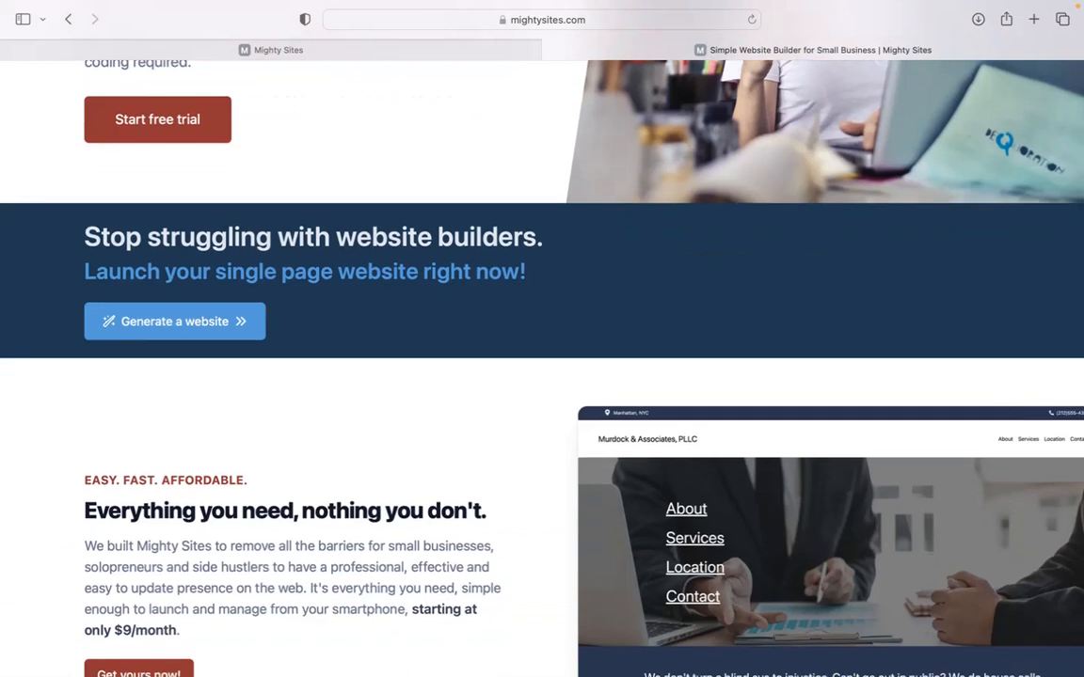
{"action": "scroll", "coordinate": [542, 376], "scroll_direction": "down", "scroll_amount": 4}
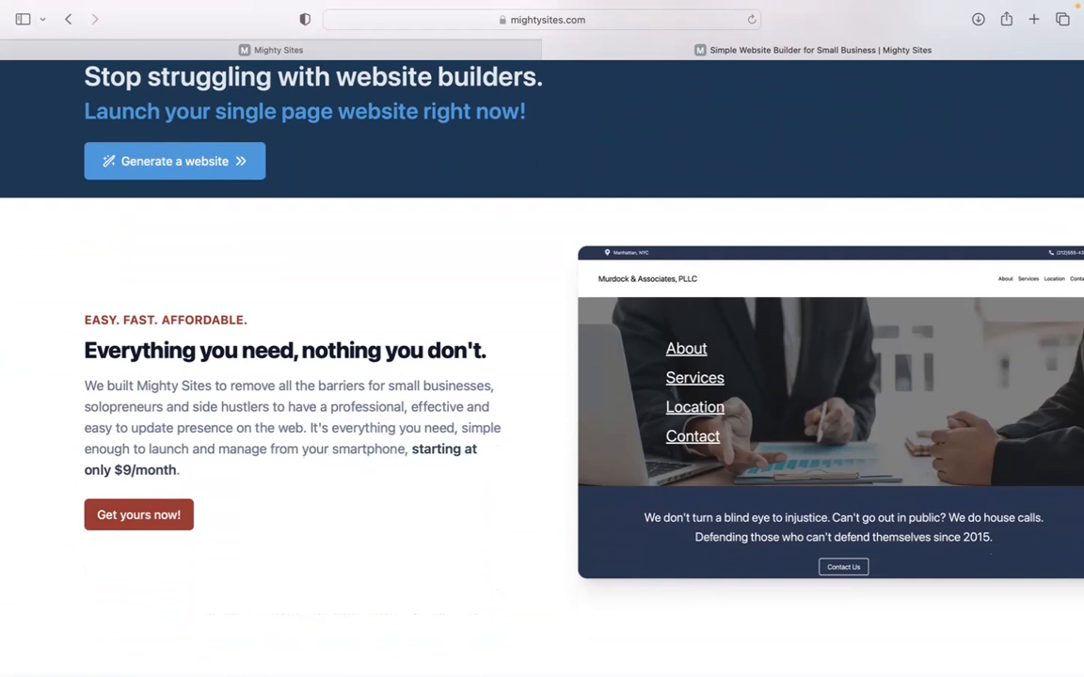
{"action": "scroll", "coordinate": [542, 377], "scroll_direction": "down", "scroll_amount": 2}
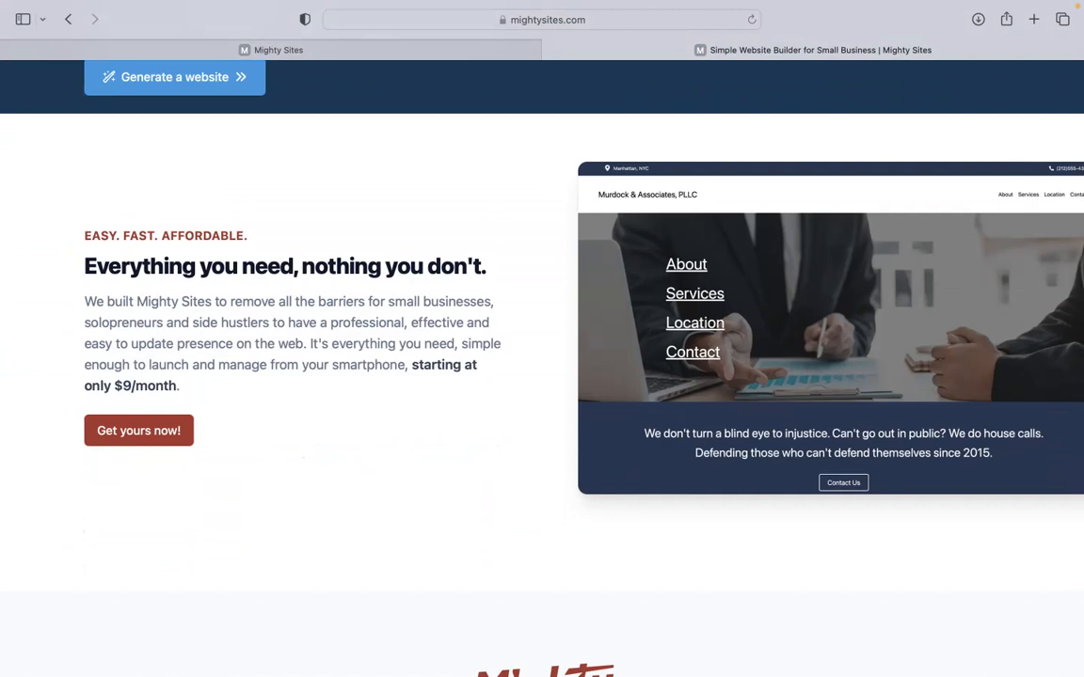
{"action": "scroll", "coordinate": [542, 376], "scroll_direction": "down", "scroll_amount": 1}
{"action": "scroll", "coordinate": [542, 376], "scroll_direction": "down", "scroll_amount": 2}
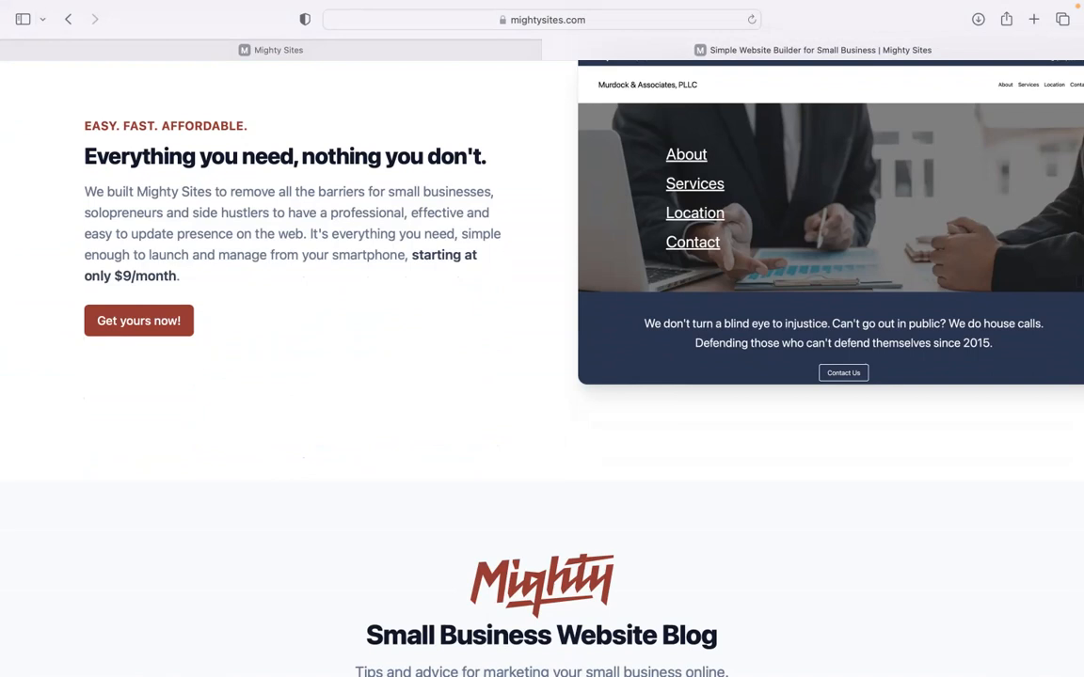
{"action": "scroll", "coordinate": [542, 376], "scroll_direction": "down", "scroll_amount": 10}
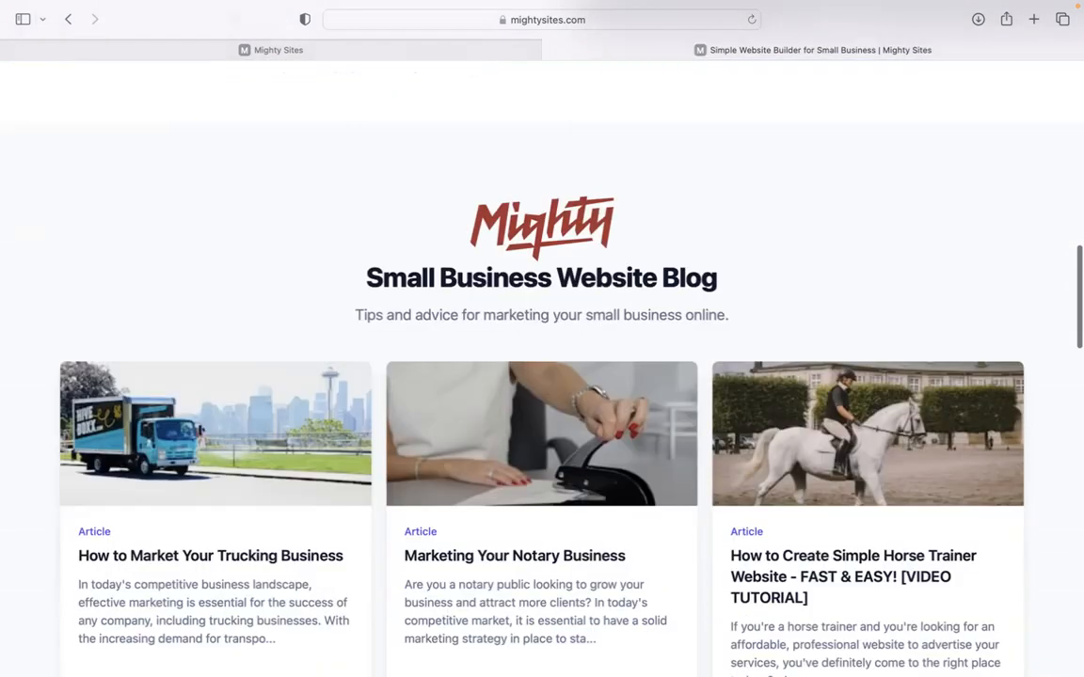
{"action": "scroll", "coordinate": [542, 376], "scroll_direction": "down", "scroll_amount": 7}
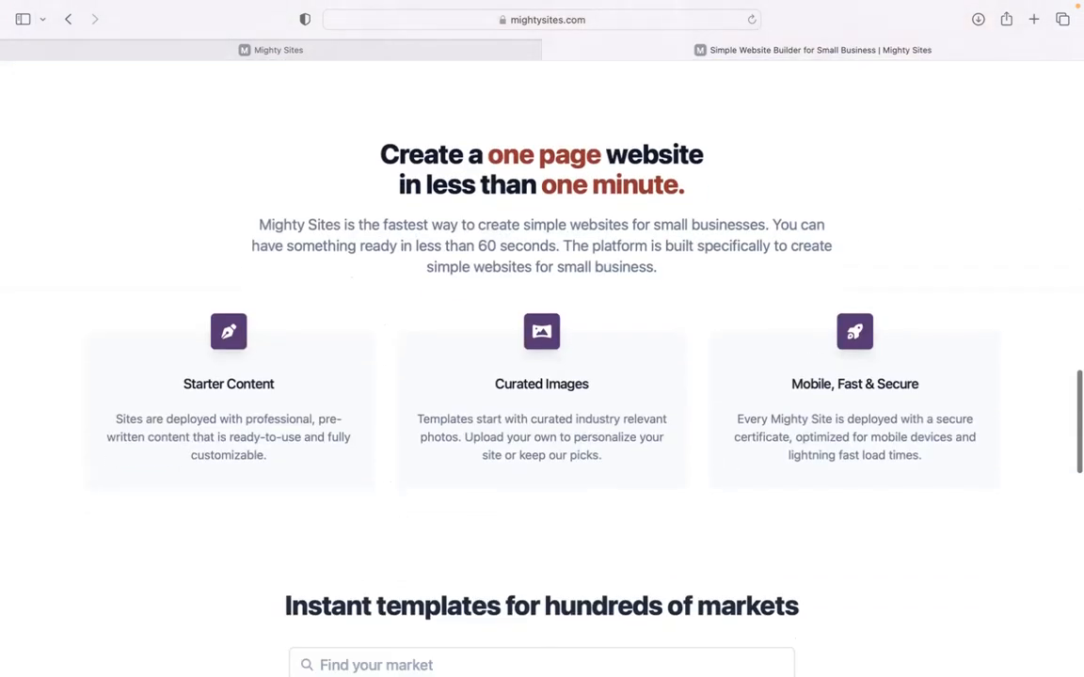
{"action": "left_click", "coordinate": [503, 49]}
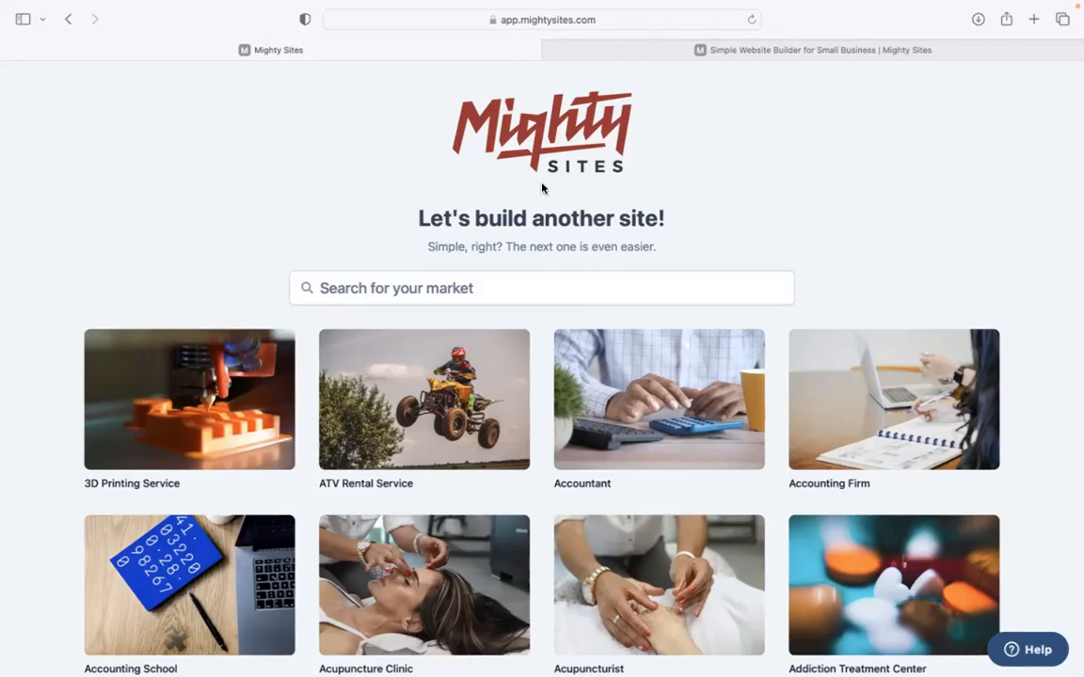
Search market templates for 'kickboxing' and pick the Kickboxing School template.
{"action": "scroll", "coordinate": [376, 212], "scroll_direction": "down", "scroll_amount": 6}
{"action": "scroll", "coordinate": [542, 366], "scroll_direction": "down", "scroll_amount": 9}
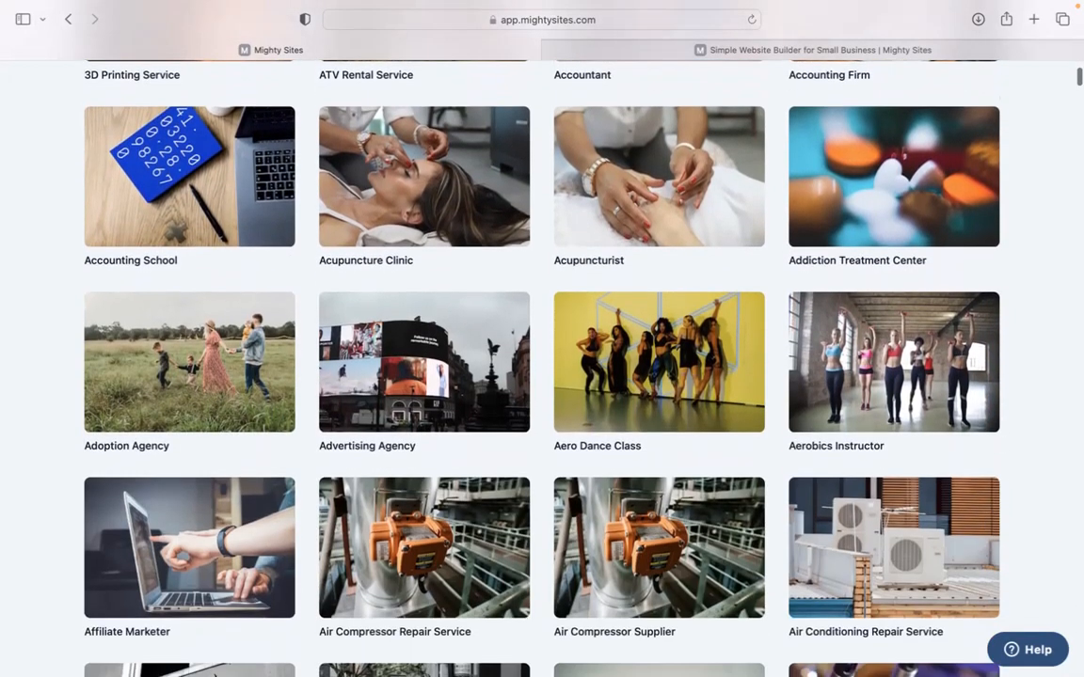
{"action": "scroll", "coordinate": [542, 367], "scroll_direction": "down", "scroll_amount": 7}
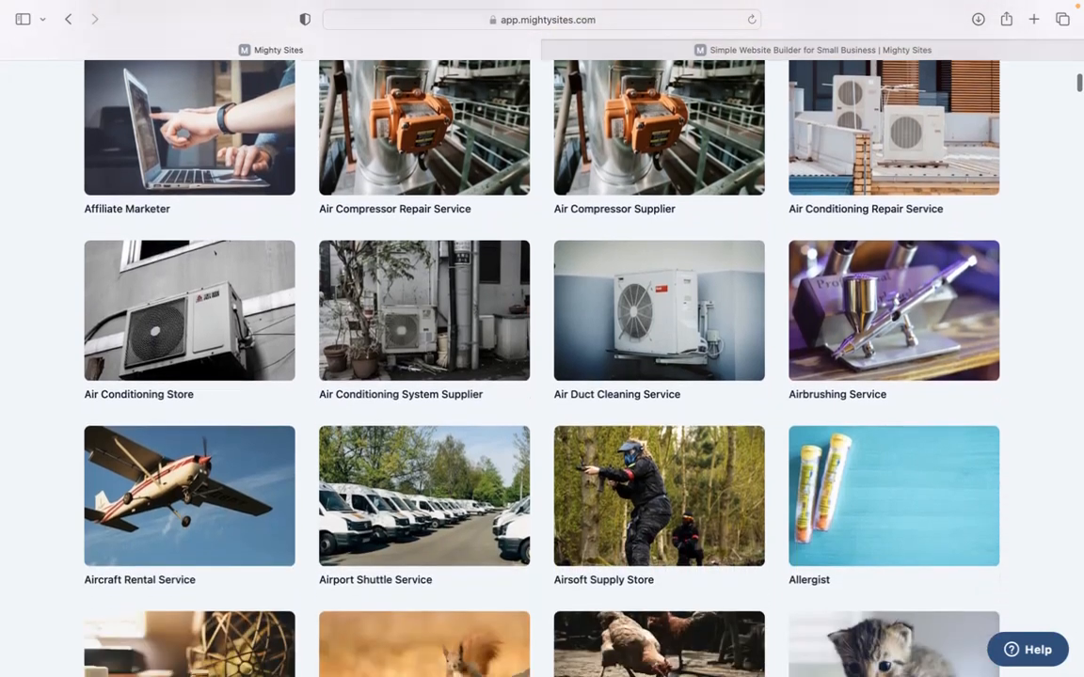
{"action": "scroll", "coordinate": [542, 367], "scroll_direction": "up", "scroll_amount": 6}
{"action": "scroll", "coordinate": [449, 294], "scroll_direction": "up", "scroll_amount": 16}
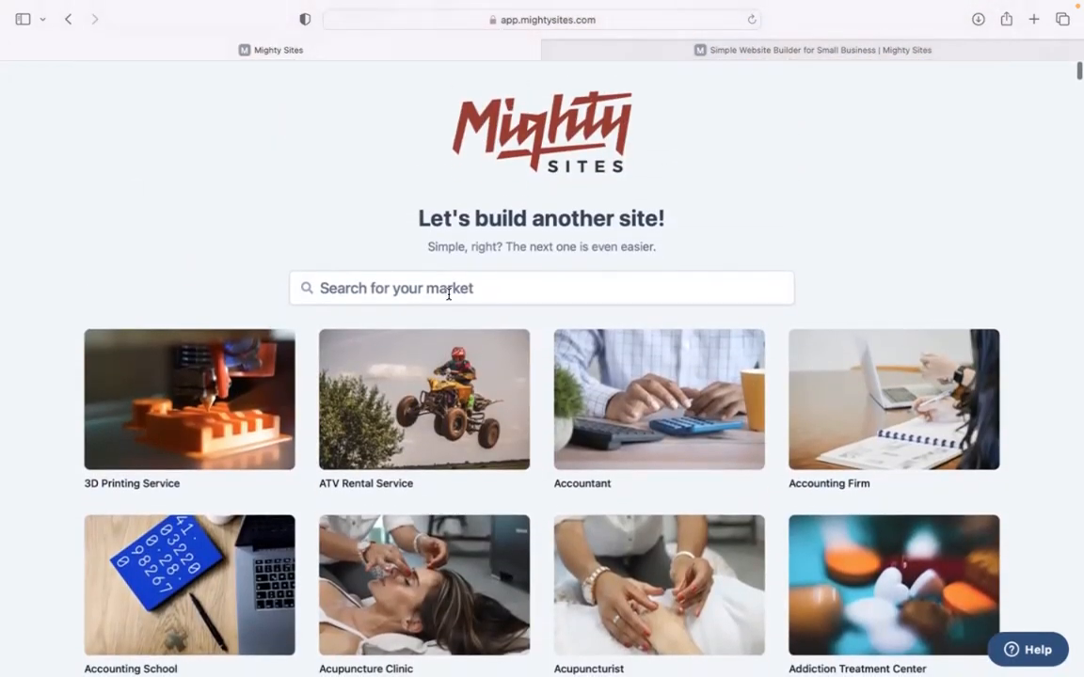
{"action": "left_click", "coordinate": [449, 294]}
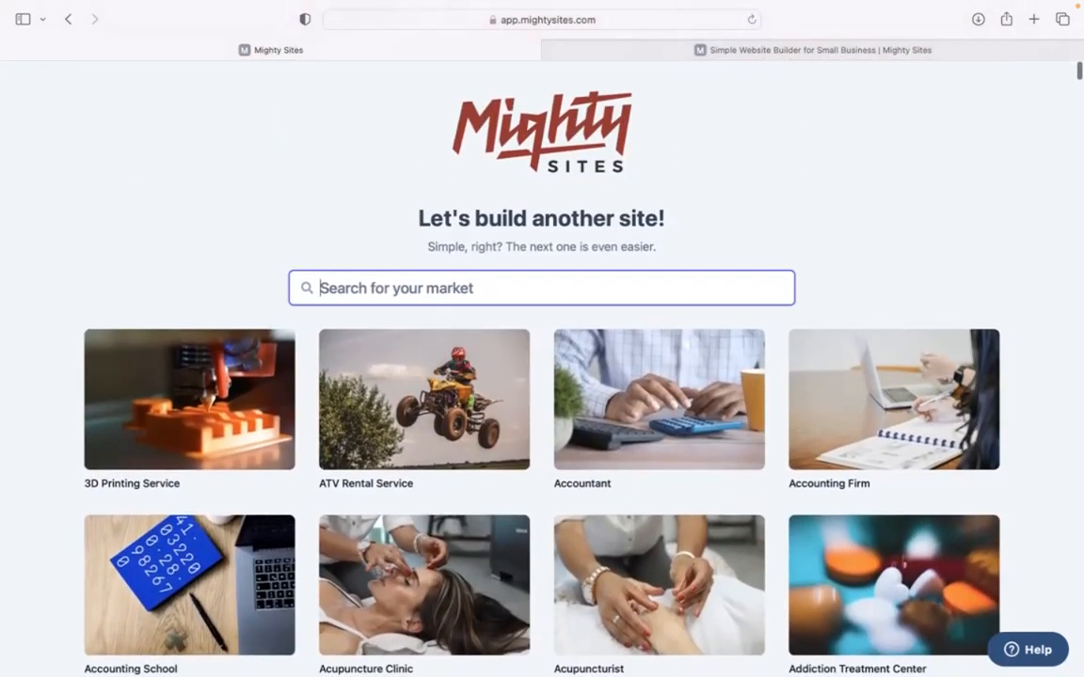
{"action": "type", "text": "kicks"}
{"action": "key", "text": "BackSpace"}
{"action": "type", "text": "box"}
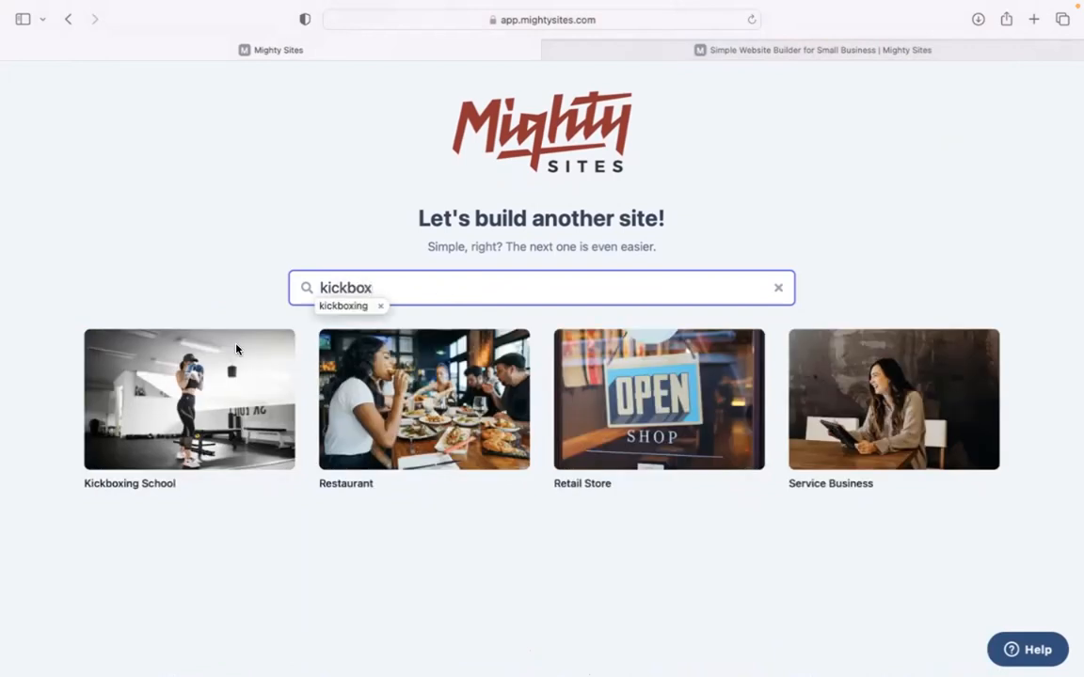
{"action": "left_click", "coordinate": [139, 184]}
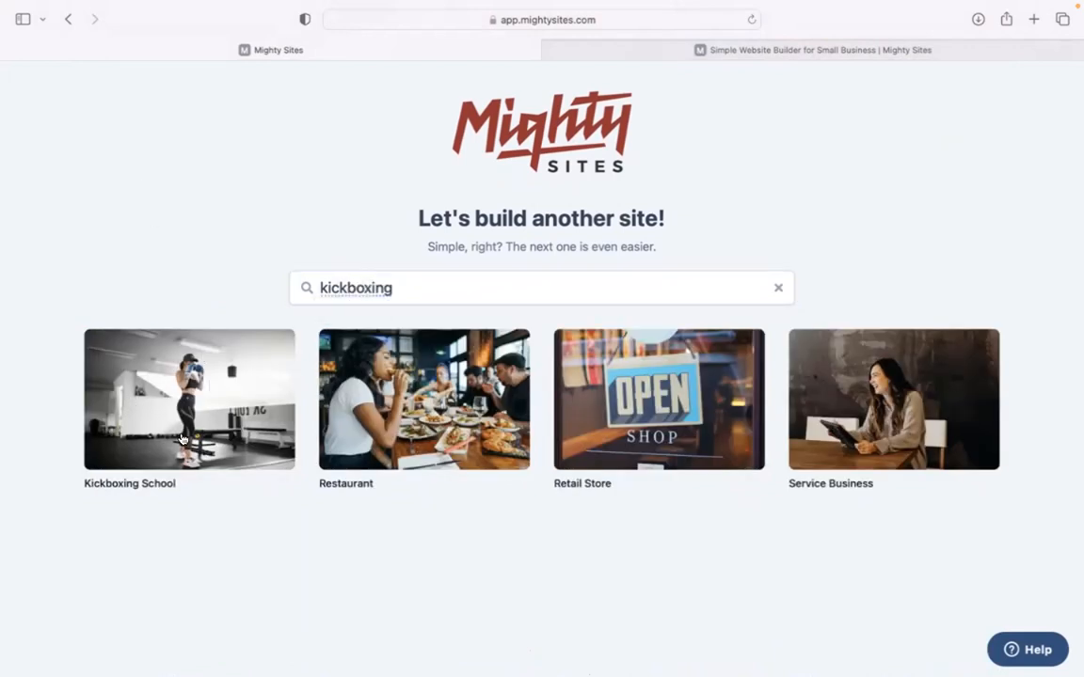
{"action": "left_click", "coordinate": [205, 377]}
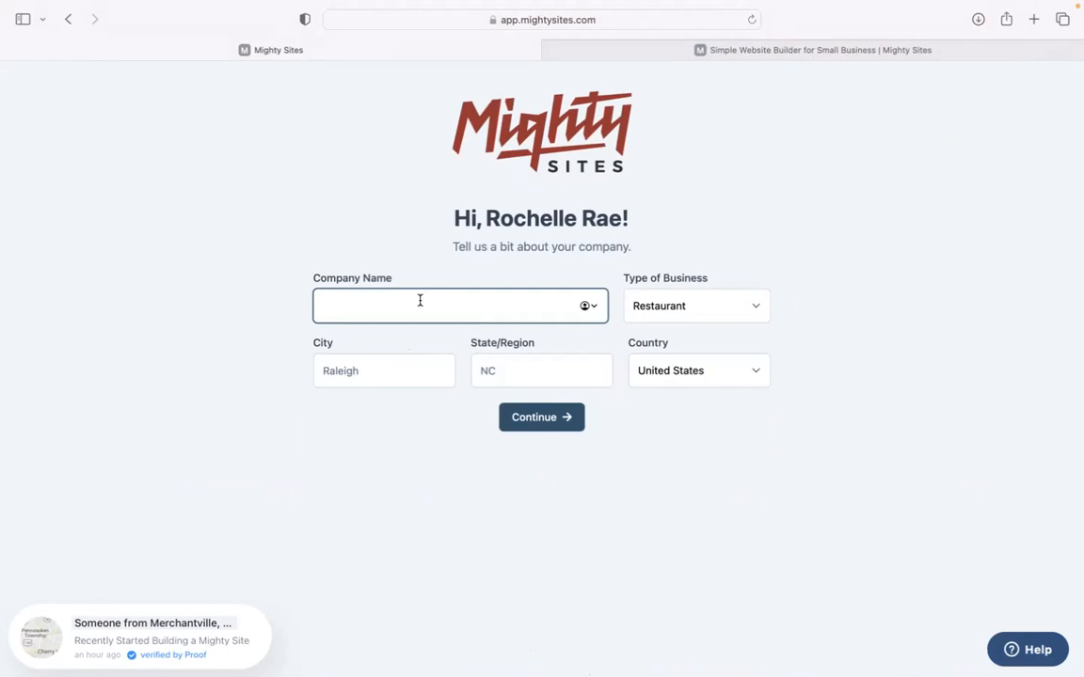
Enter company 'Knockout Kickboxing.', city Denver, state Colorado, business type Service, and continue.
{"action": "type", "text": "Knockout Kickboxing."}
{"action": "left_click", "coordinate": [389, 359]}
{"action": "type", "text": "Denbve"}
{"action": "type", "text": "ver"}
{"action": "left_click", "coordinate": [522, 362]}
{"action": "type", "text": "Colora"}
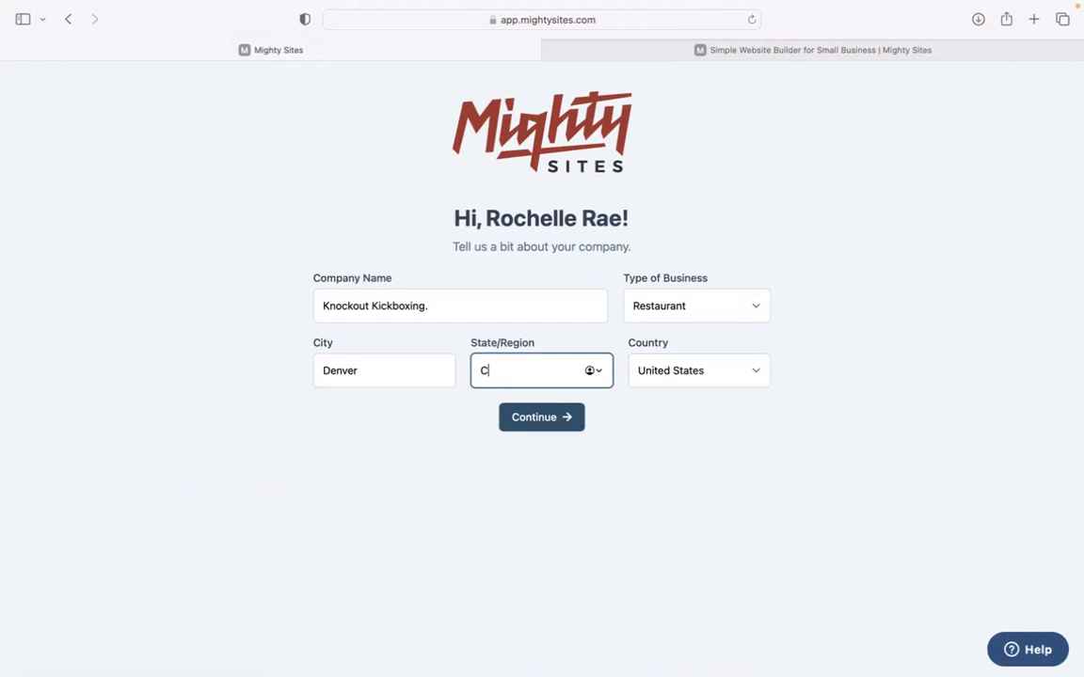
{"action": "left_click", "coordinate": [640, 306]}
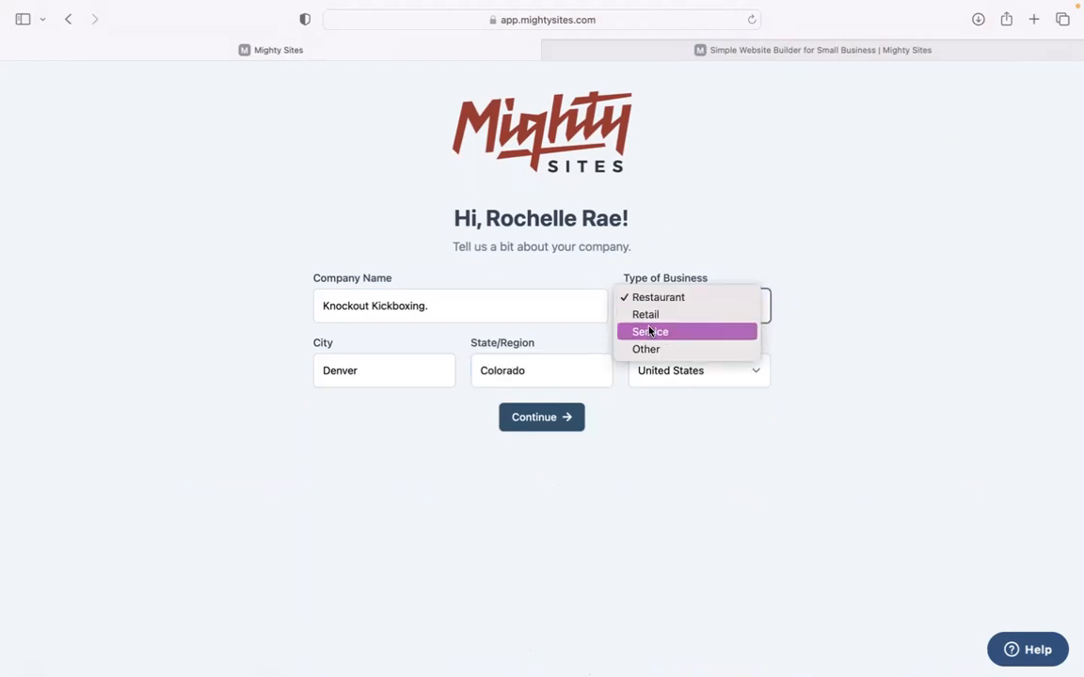
{"action": "left_click", "coordinate": [649, 331]}
{"action": "left_click", "coordinate": [533, 421]}
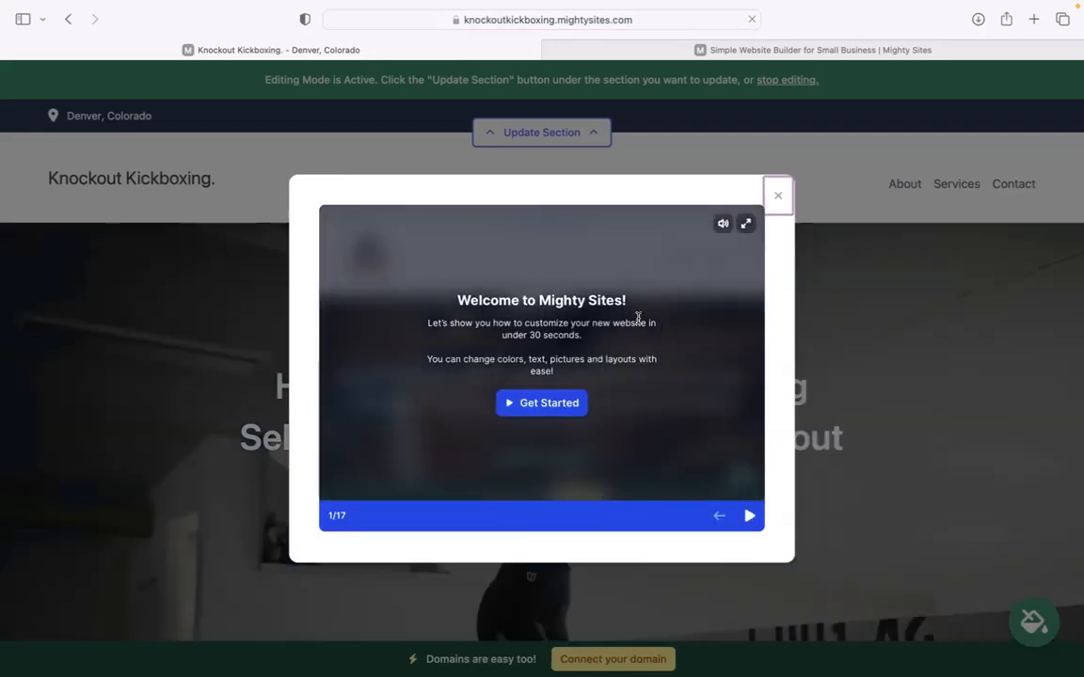
Advance through seven welcome tour slides, then close the tour.
{"action": "left_click", "coordinate": [743, 515]}
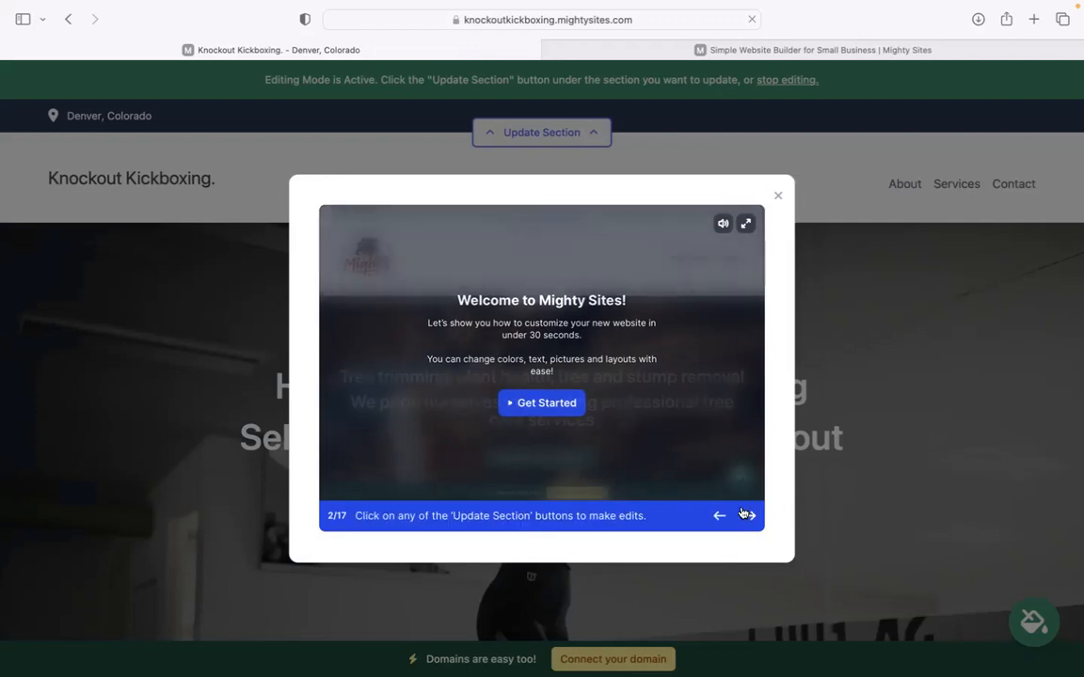
{"action": "left_click", "coordinate": [743, 514]}
{"action": "left_click", "coordinate": [744, 515]}
{"action": "left_click", "coordinate": [744, 514]}
{"action": "left_click", "coordinate": [743, 515]}
{"action": "left_click", "coordinate": [744, 515]}
{"action": "left_click", "coordinate": [745, 514]}
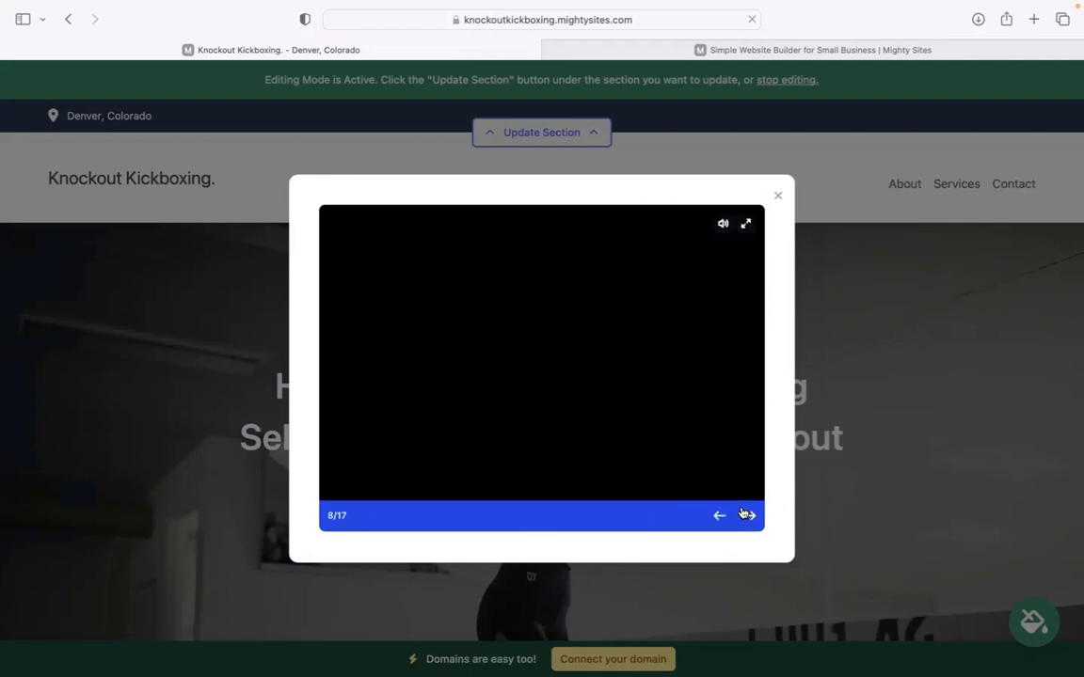
{"action": "left_click", "coordinate": [746, 514]}
{"action": "left_click", "coordinate": [745, 515]}
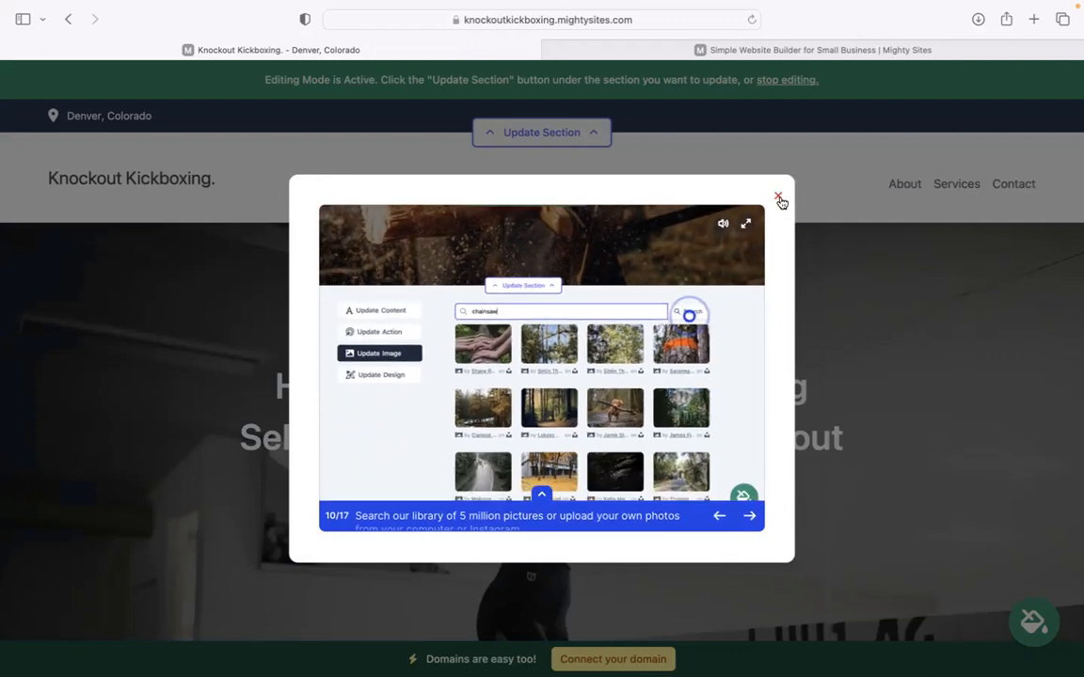
{"action": "left_click", "coordinate": [778, 196]}
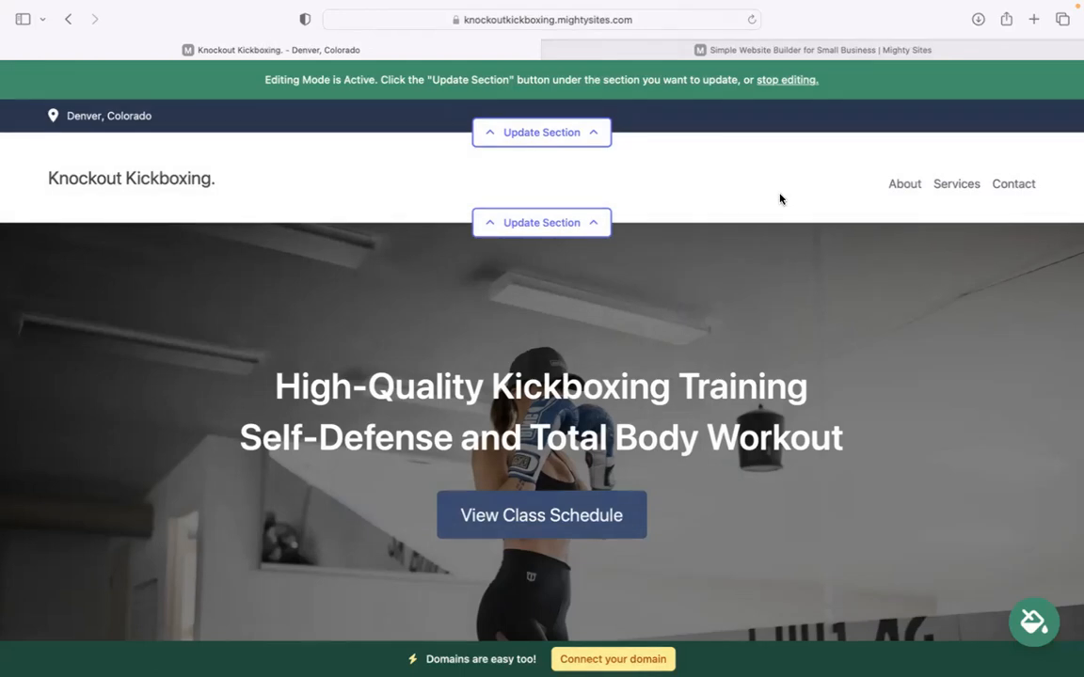
{"action": "scroll", "coordinate": [779, 198], "scroll_direction": "down", "scroll_amount": 2}
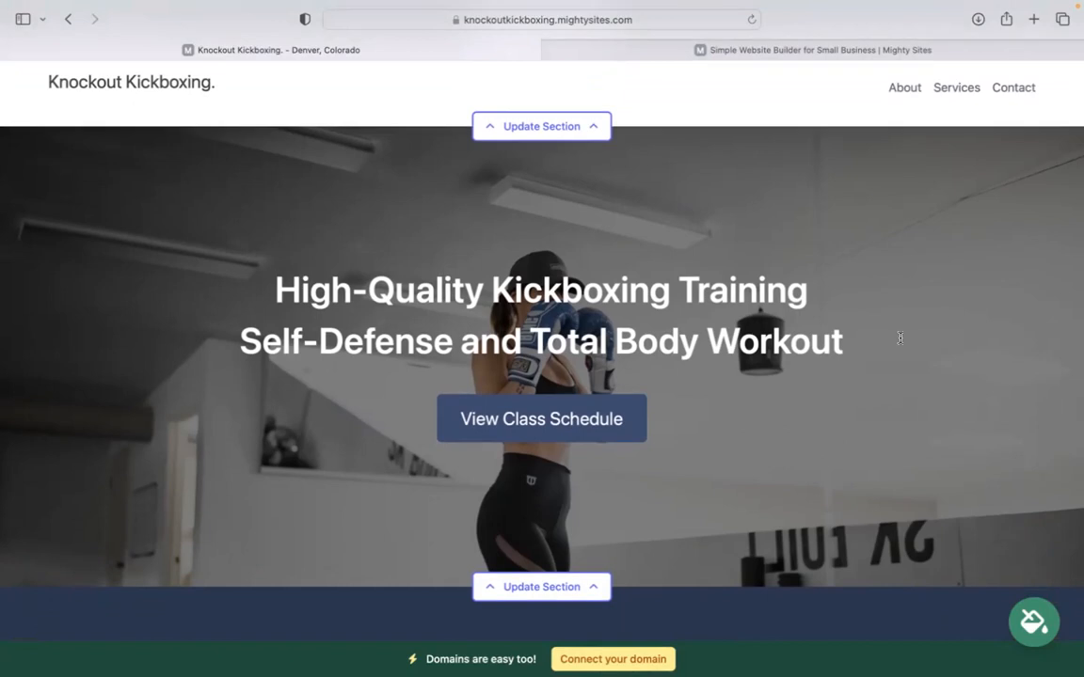
{"action": "scroll", "coordinate": [442, 251], "scroll_direction": "down", "scroll_amount": 4}
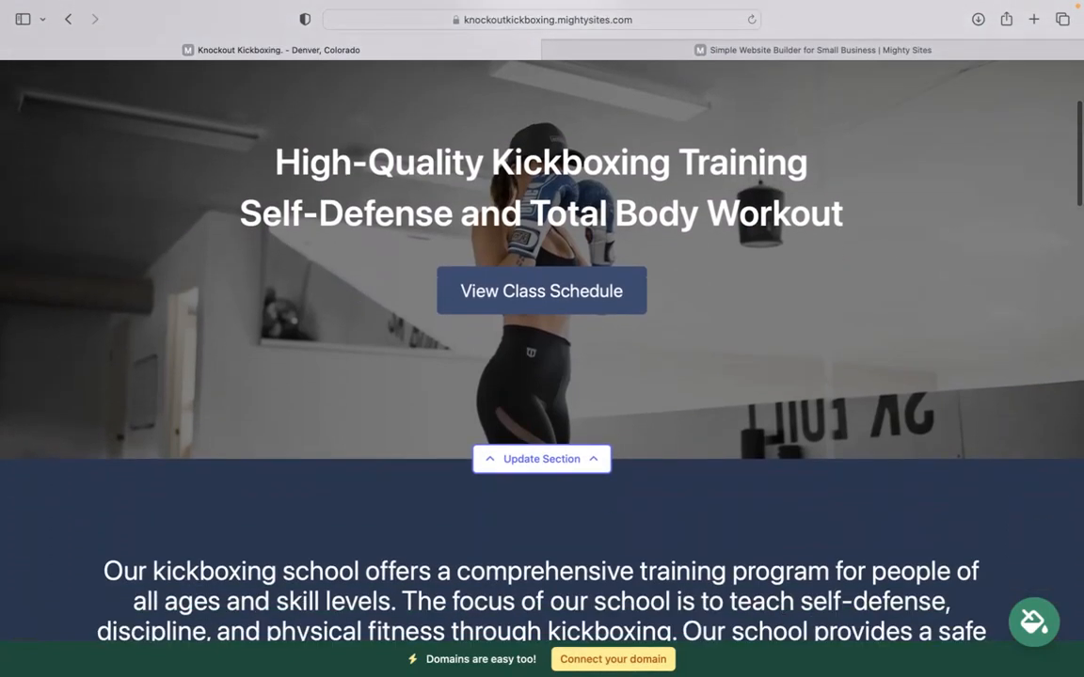
{"action": "scroll", "coordinate": [743, 151], "scroll_direction": "down", "scroll_amount": 15}
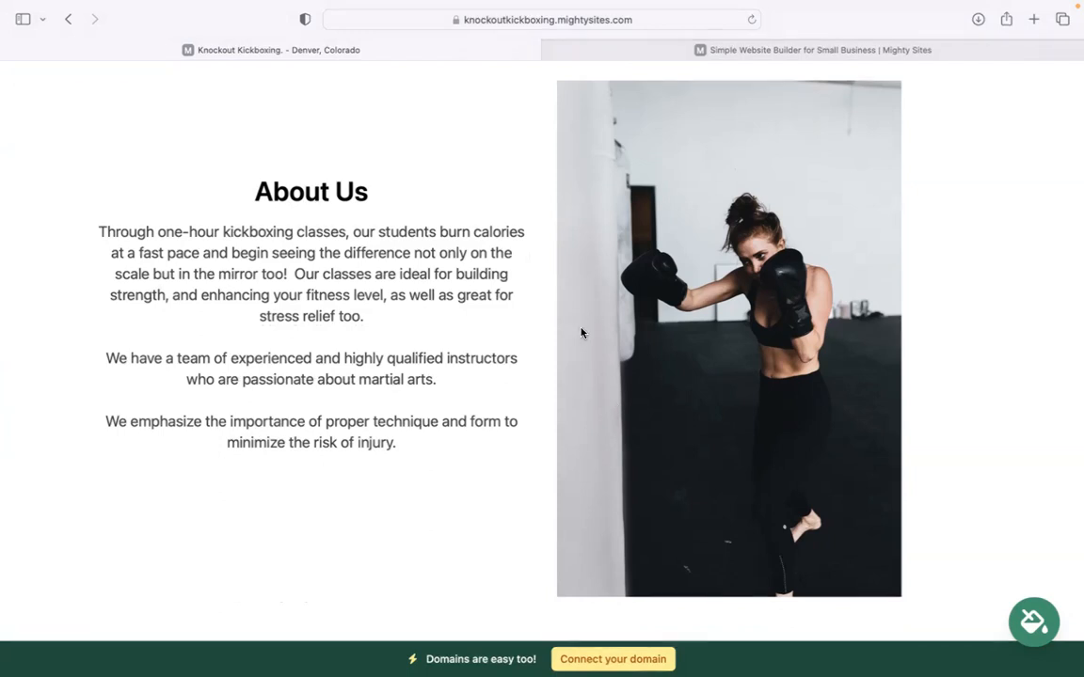
{"action": "scroll", "coordinate": [582, 332], "scroll_direction": "down", "scroll_amount": 10}
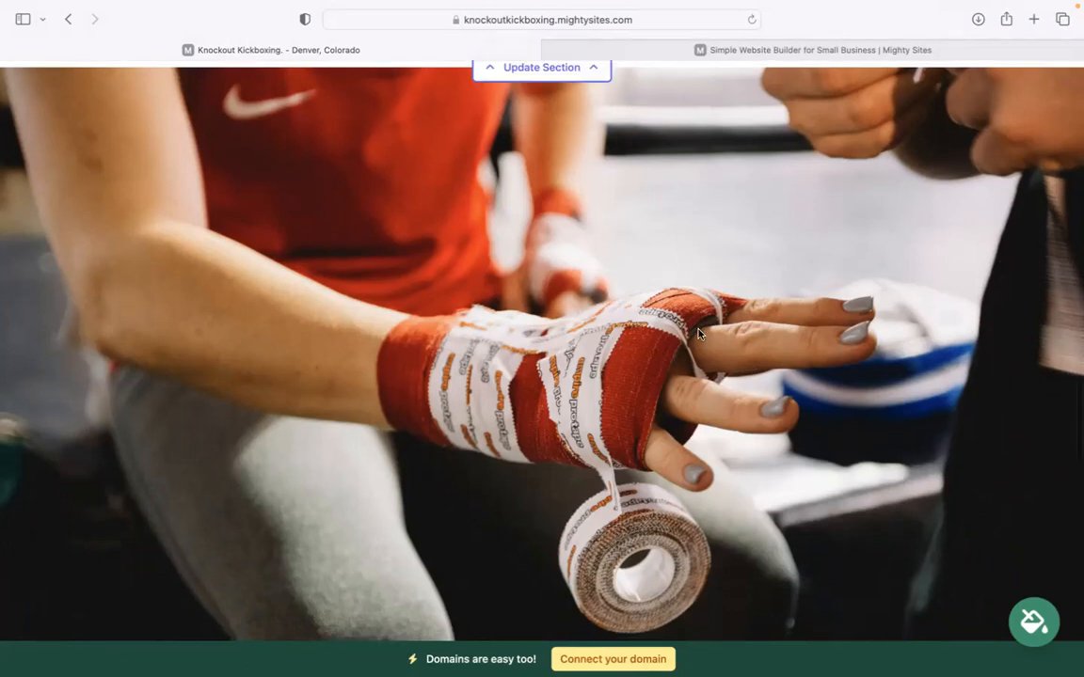
{"action": "scroll", "coordinate": [698, 333], "scroll_direction": "down", "scroll_amount": 10}
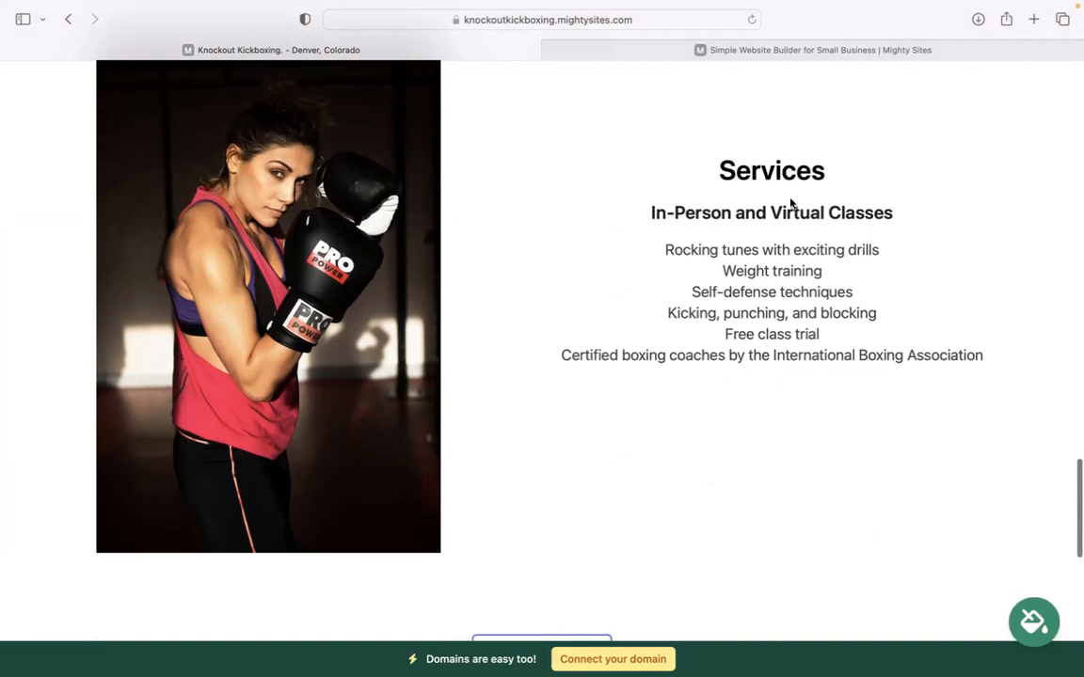
{"action": "left_click_drag", "start_coordinate": [690, 169], "coordinate": [913, 393]}
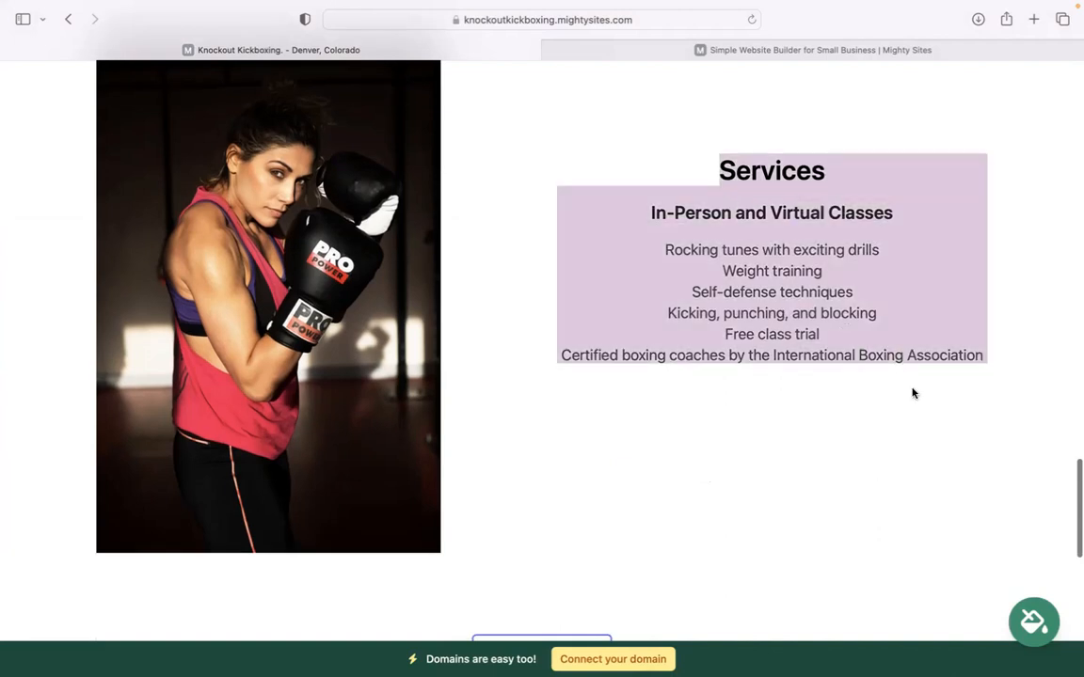
{"action": "left_click_drag", "start_coordinate": [639, 247], "coordinate": [1019, 337]}
{"action": "left_click", "coordinate": [869, 473]}
{"action": "scroll", "coordinate": [869, 473], "scroll_direction": "down", "scroll_amount": 8}
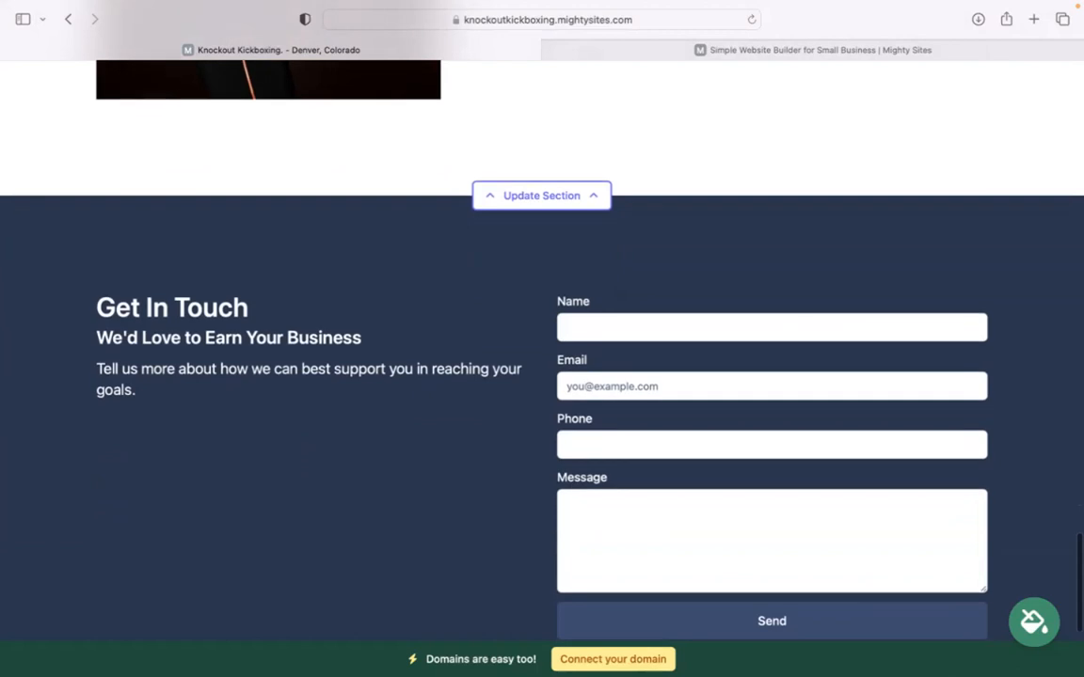
{"action": "scroll", "coordinate": [542, 367], "scroll_direction": "down", "scroll_amount": 3}
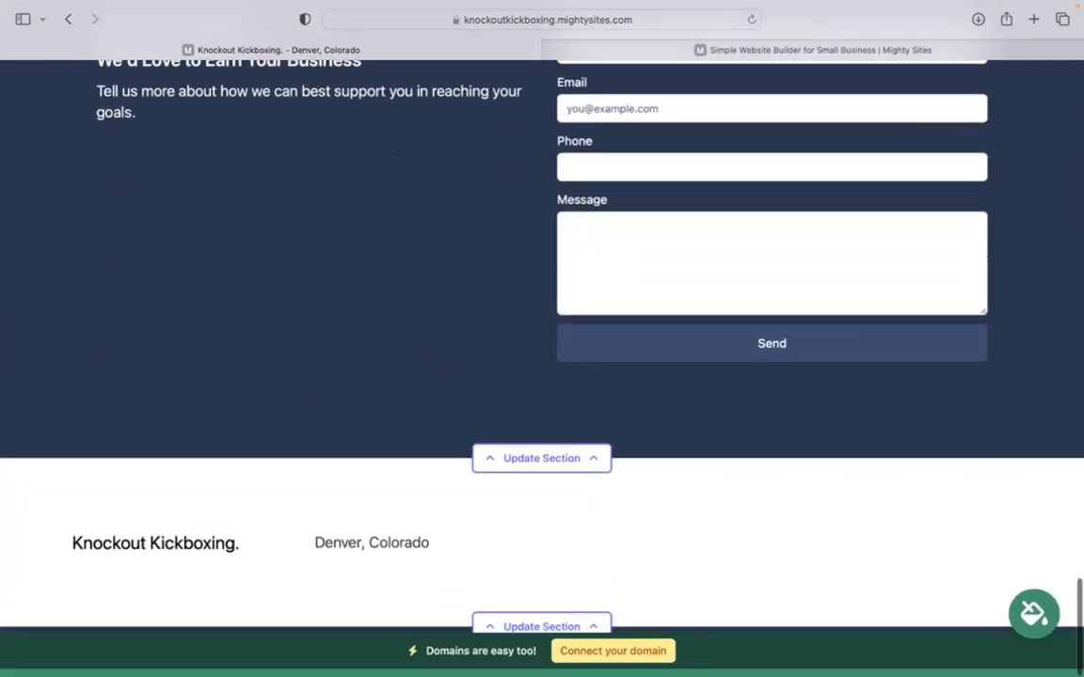
{"action": "scroll", "coordinate": [542, 367], "scroll_direction": "up", "scroll_amount": 5}
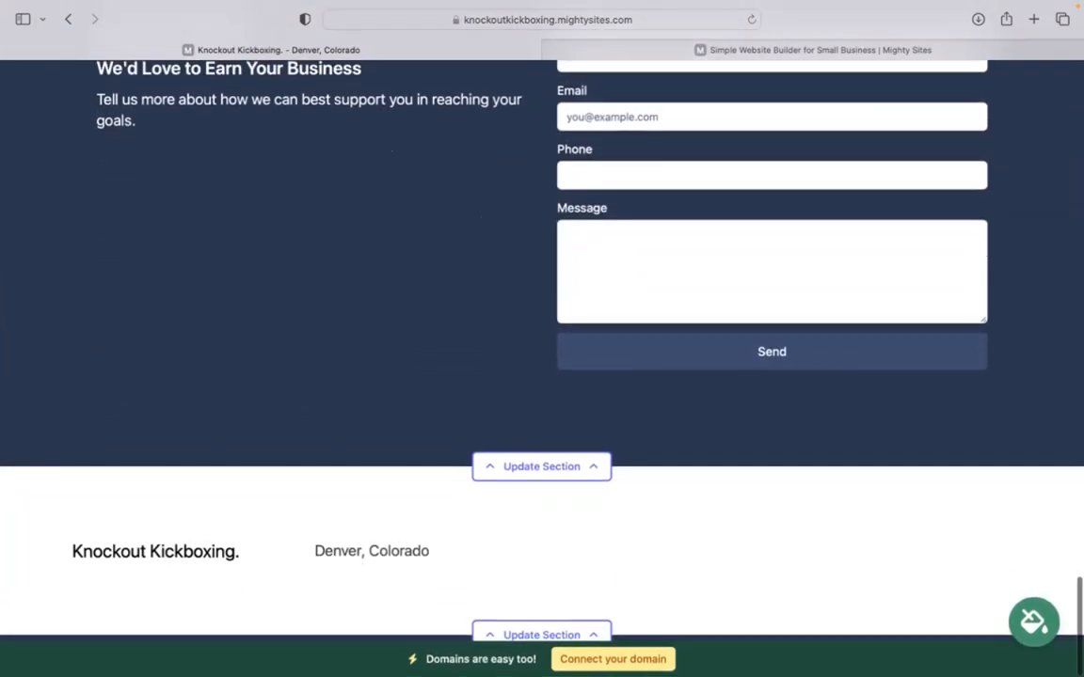
{"action": "scroll", "coordinate": [542, 349], "scroll_direction": "up", "scroll_amount": 8}
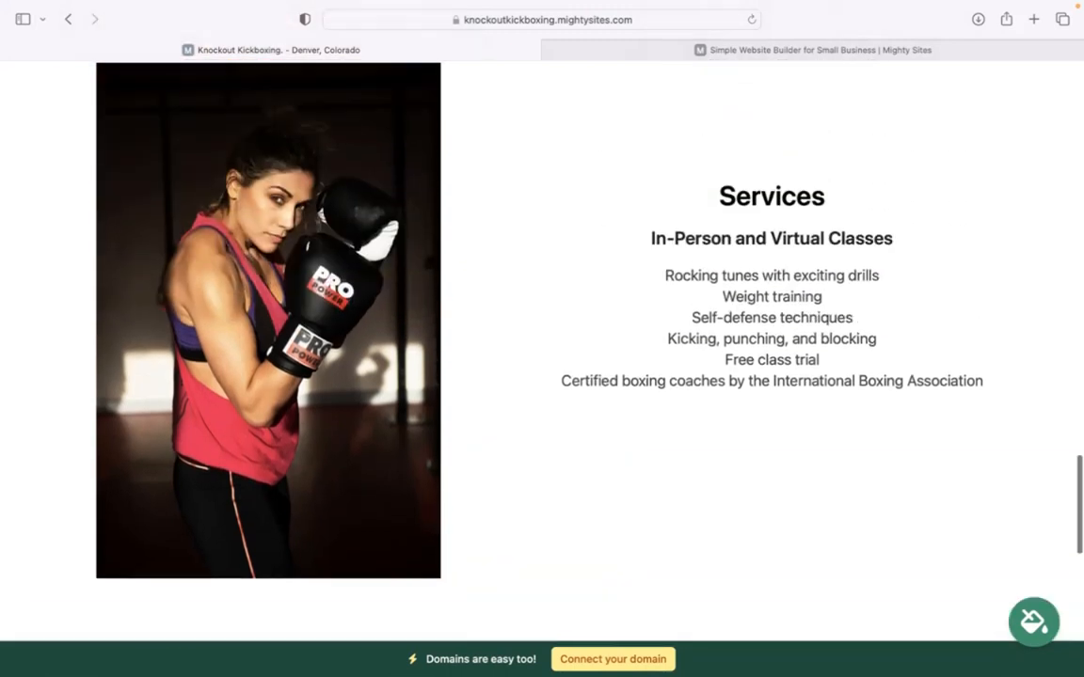
{"action": "scroll", "coordinate": [542, 348], "scroll_direction": "up", "scroll_amount": 10}
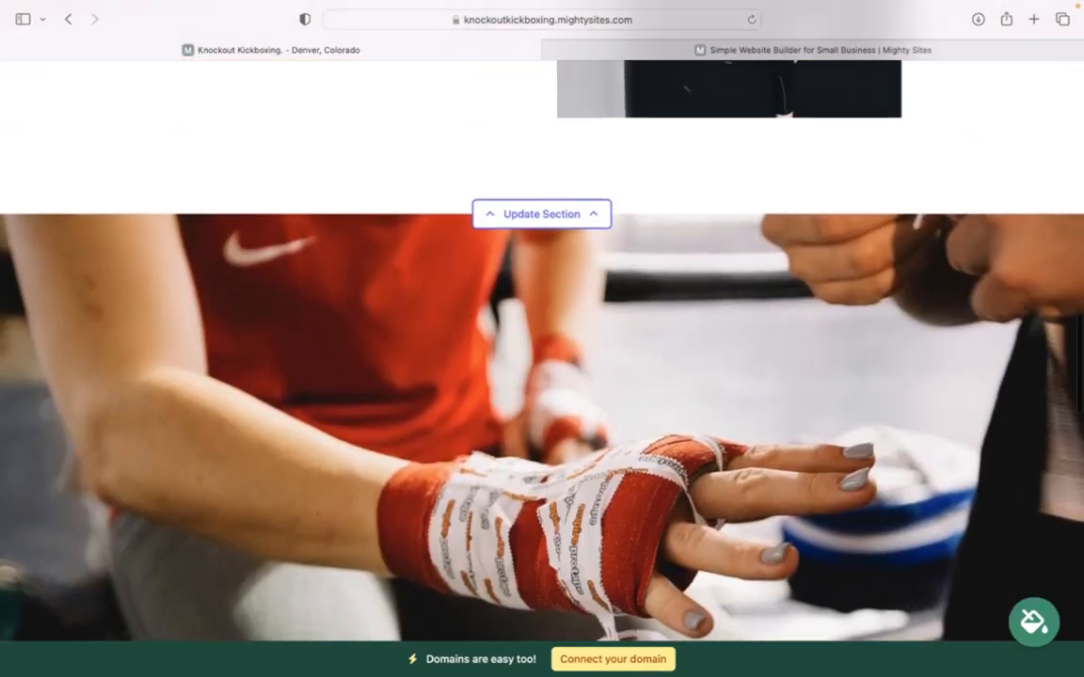
{"action": "scroll", "coordinate": [541, 348], "scroll_direction": "up", "scroll_amount": 10}
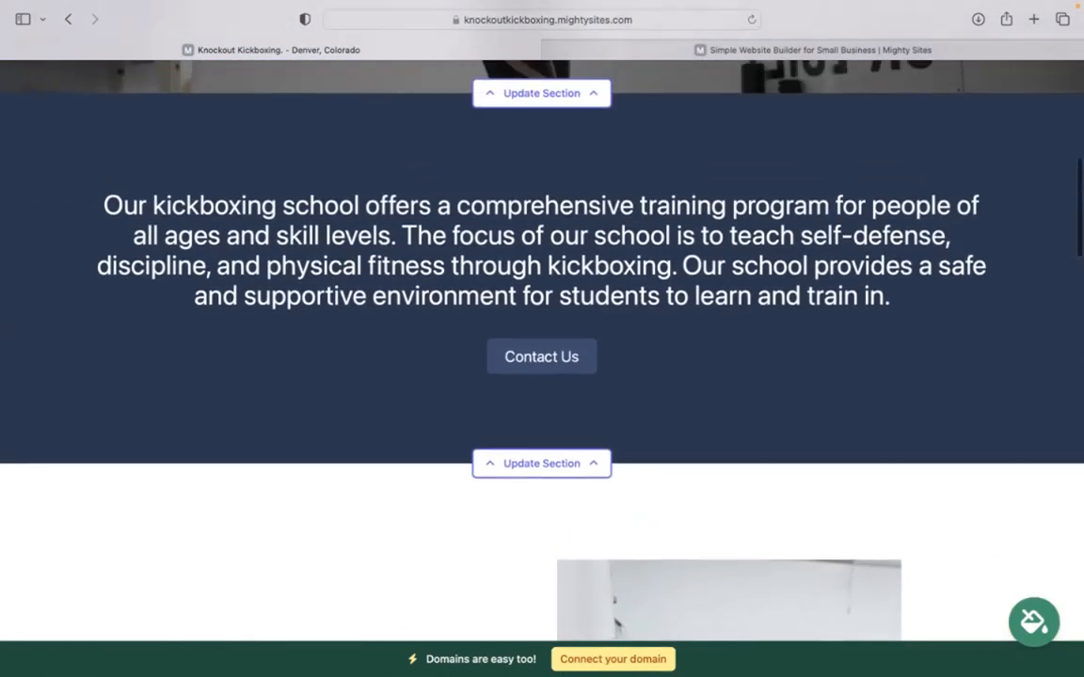
{"action": "scroll", "coordinate": [542, 348], "scroll_direction": "up", "scroll_amount": 2}
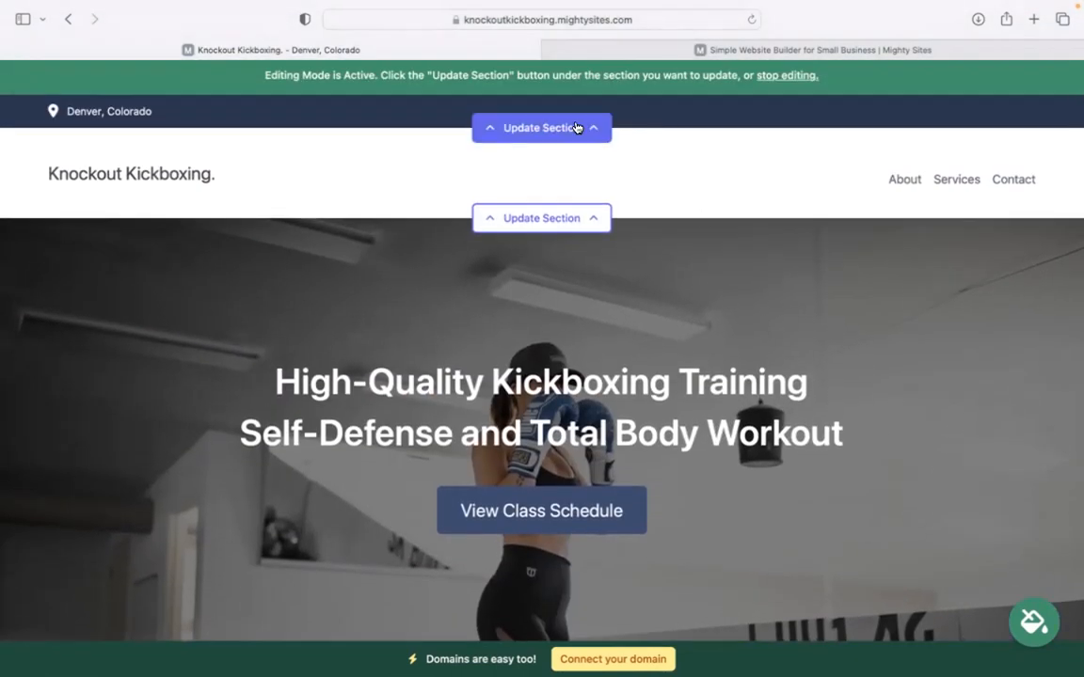
Enter the organization email, show it on the site, and fill in the phone number.
{"action": "left_click", "coordinate": [541, 127]}
{"action": "left_click", "coordinate": [546, 242]}
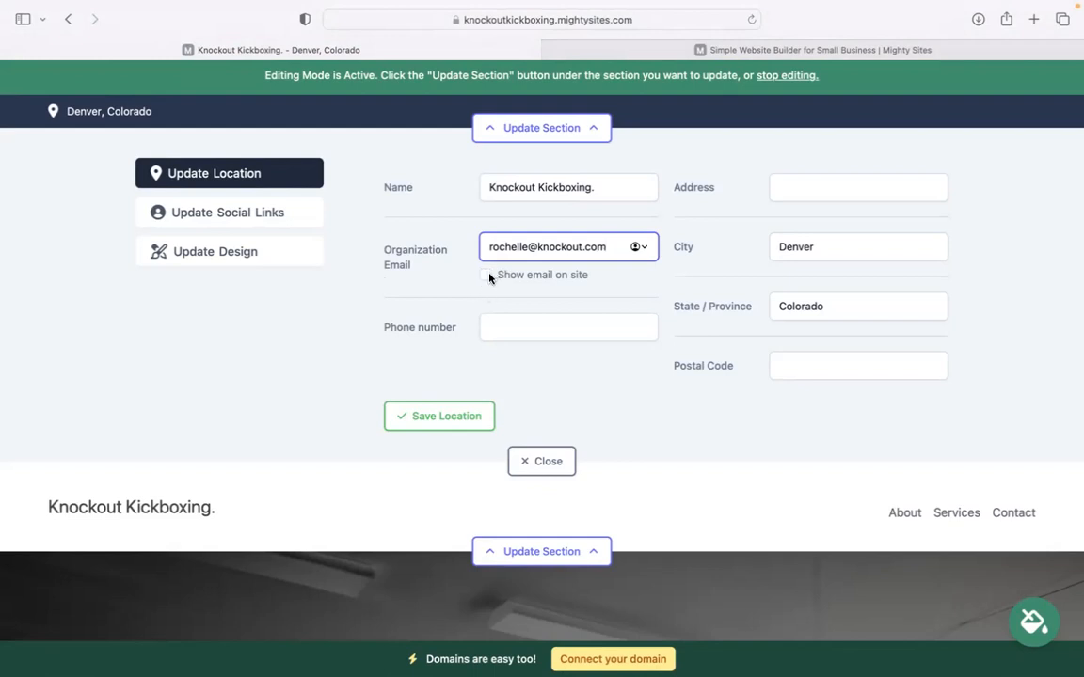
{"action": "left_click", "coordinate": [573, 334]}
{"action": "type", "text": "484-39393"}
Enter the business street address and postal code, then save the location details.
{"action": "left_click", "coordinate": [803, 198]}
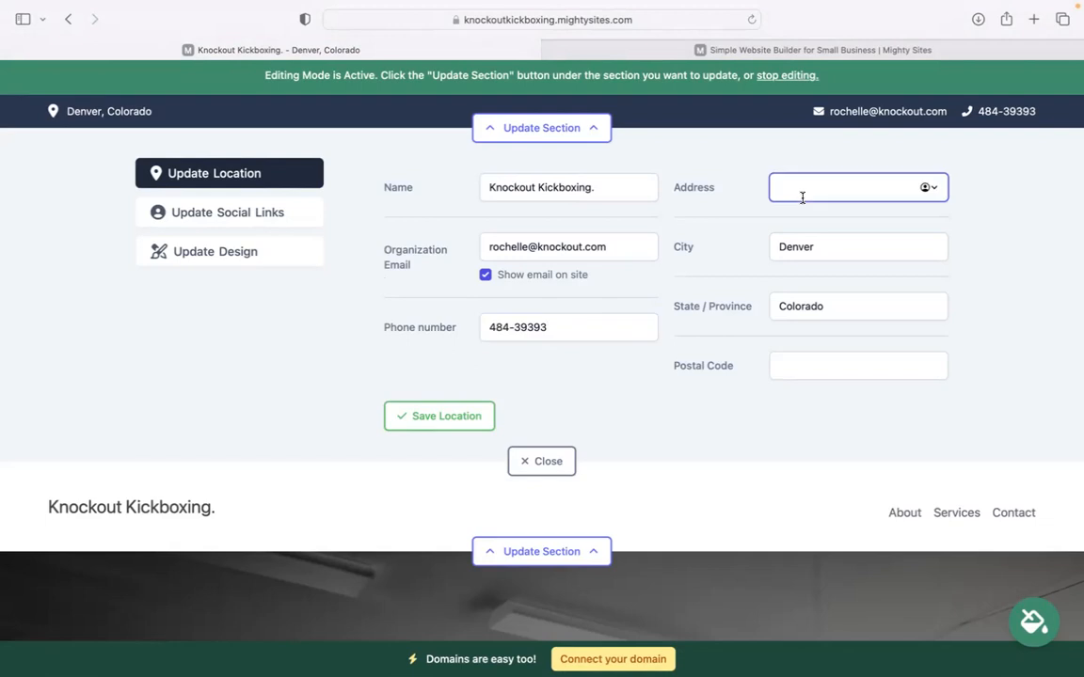
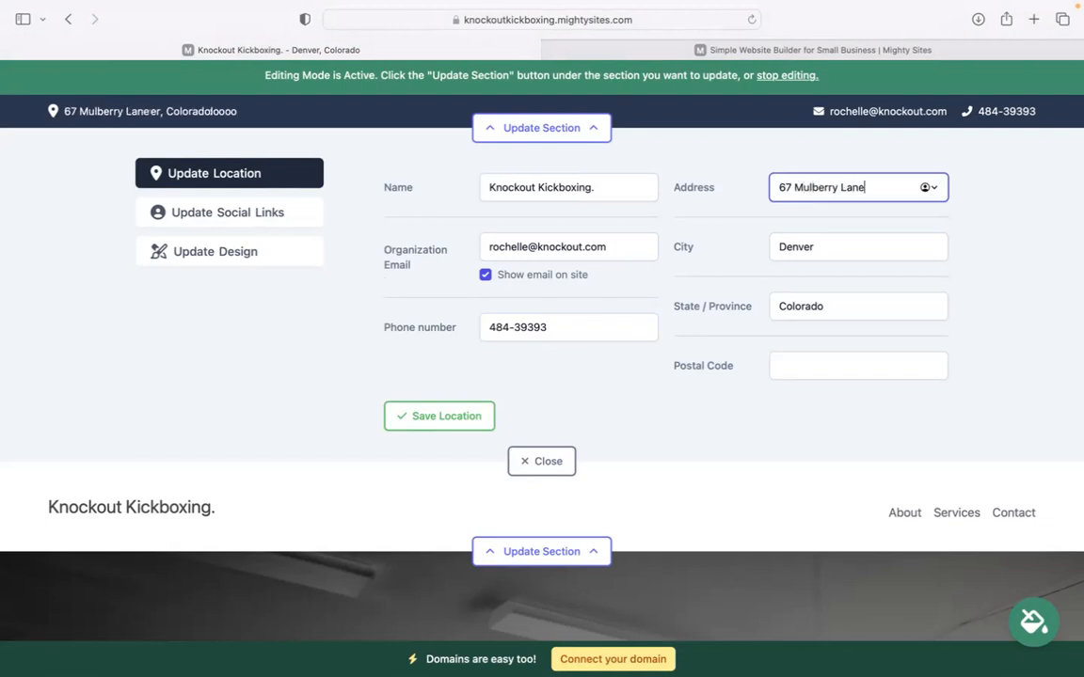
{"action": "left_click", "coordinate": [806, 367]}
{"action": "type", "text": "49553"}
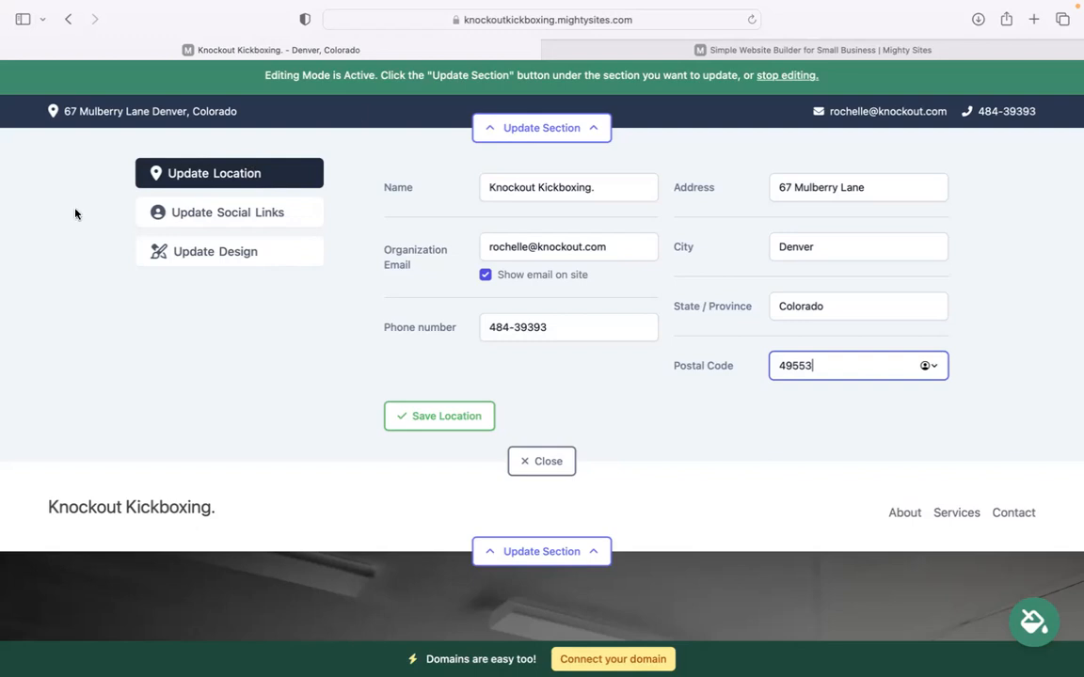
{"action": "left_click", "coordinate": [441, 411]}
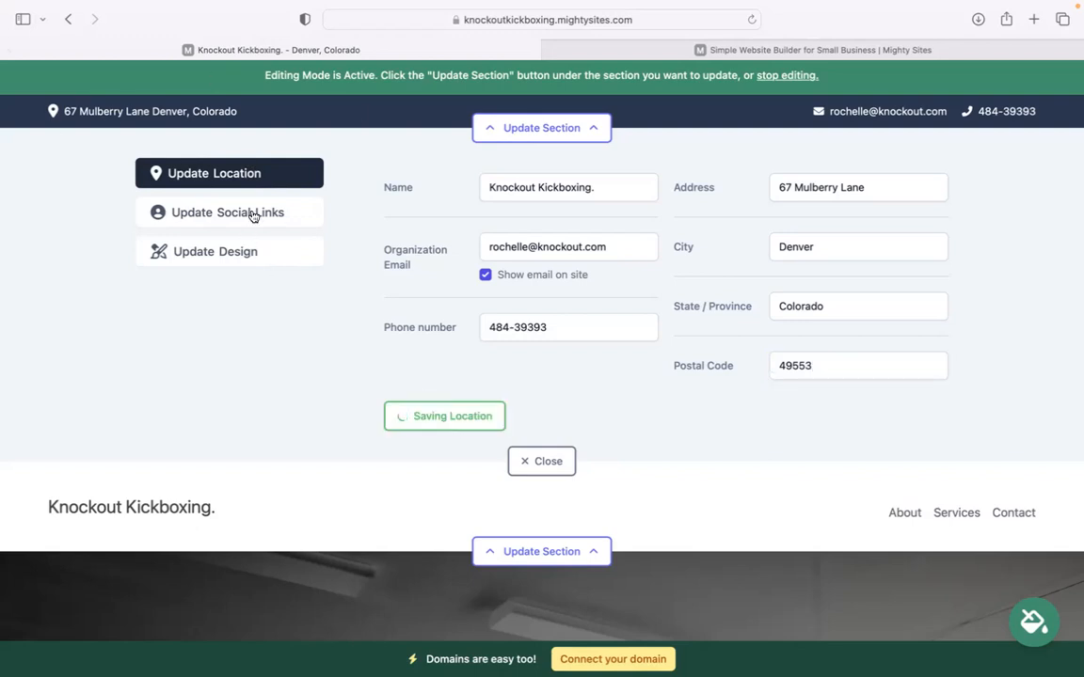
{"action": "left_click", "coordinate": [252, 216]}
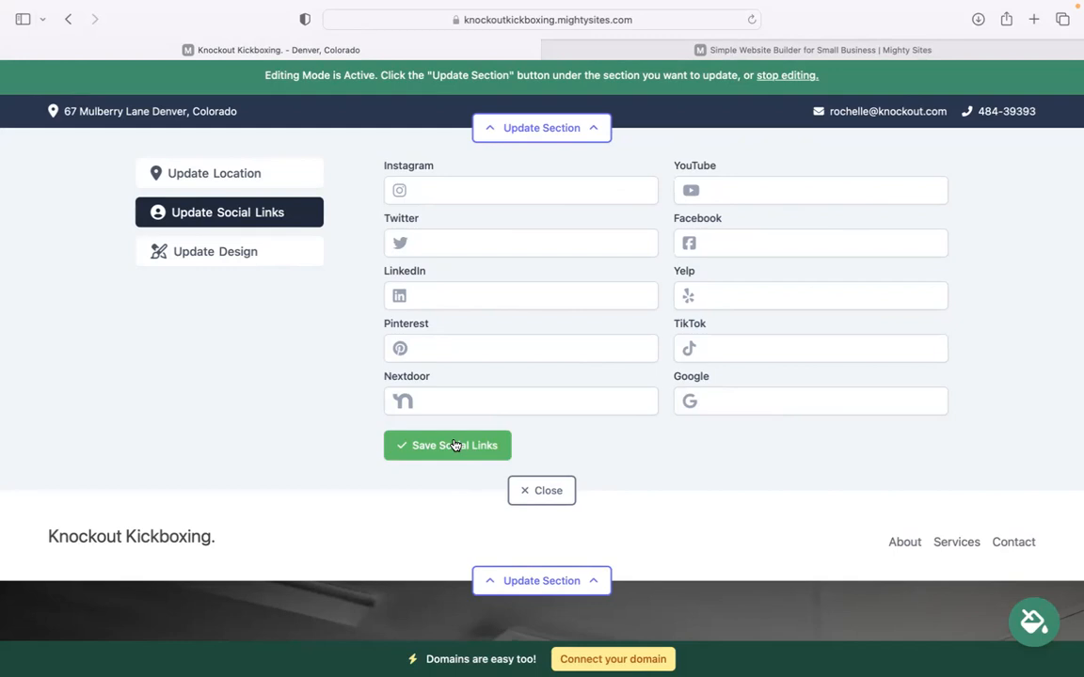
Upload 'Mighty Sites Logo YouTube.png' as the header logo, save it, and make it bigger.
{"action": "left_click", "coordinate": [550, 489]}
{"action": "left_click", "coordinate": [515, 221]}
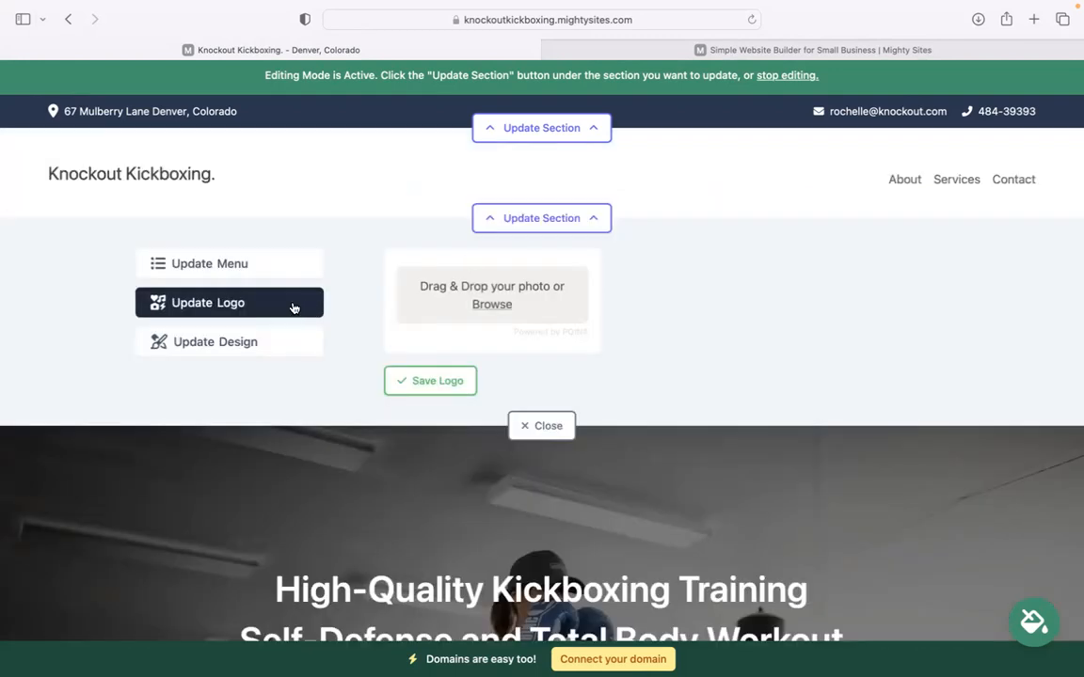
{"action": "left_click", "coordinate": [502, 275]}
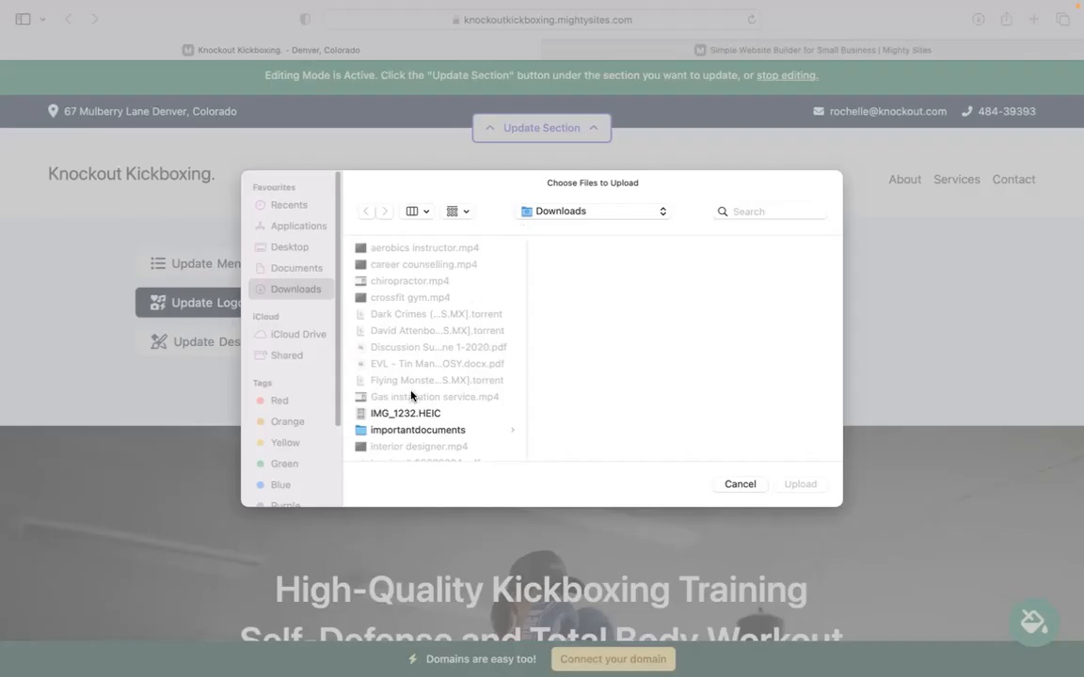
{"action": "left_click", "coordinate": [450, 433]}
{"action": "key", "text": "Down"}
{"action": "key", "text": "Down"}
{"action": "key", "text": "Down"}
{"action": "key", "text": "Down"}
{"action": "key", "text": "Down"}
{"action": "key", "text": "Down"}
{"action": "key", "text": "Down"}
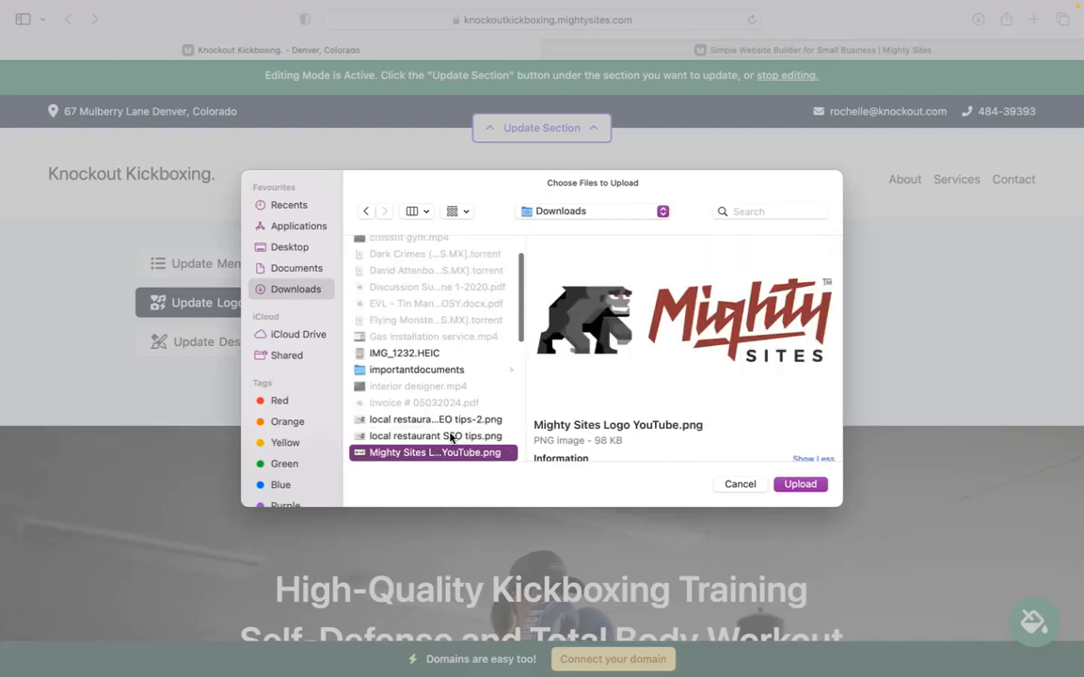
{"action": "key", "text": "Up"}
{"action": "key", "text": "Up"}
{"action": "left_click", "coordinate": [798, 484]}
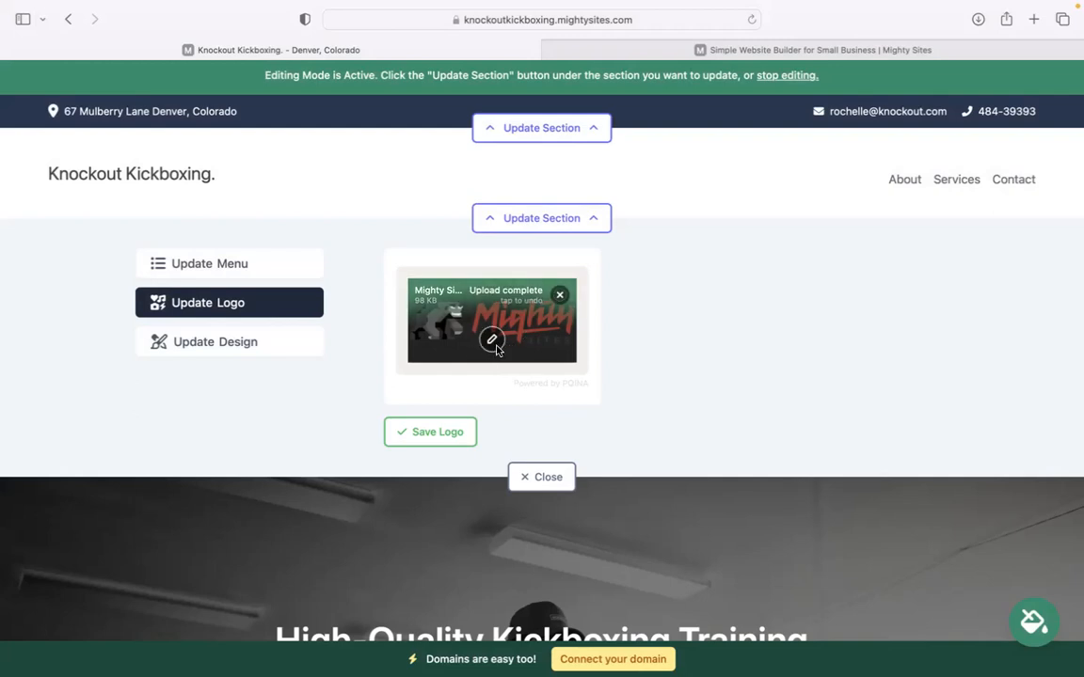
{"action": "left_click", "coordinate": [431, 437]}
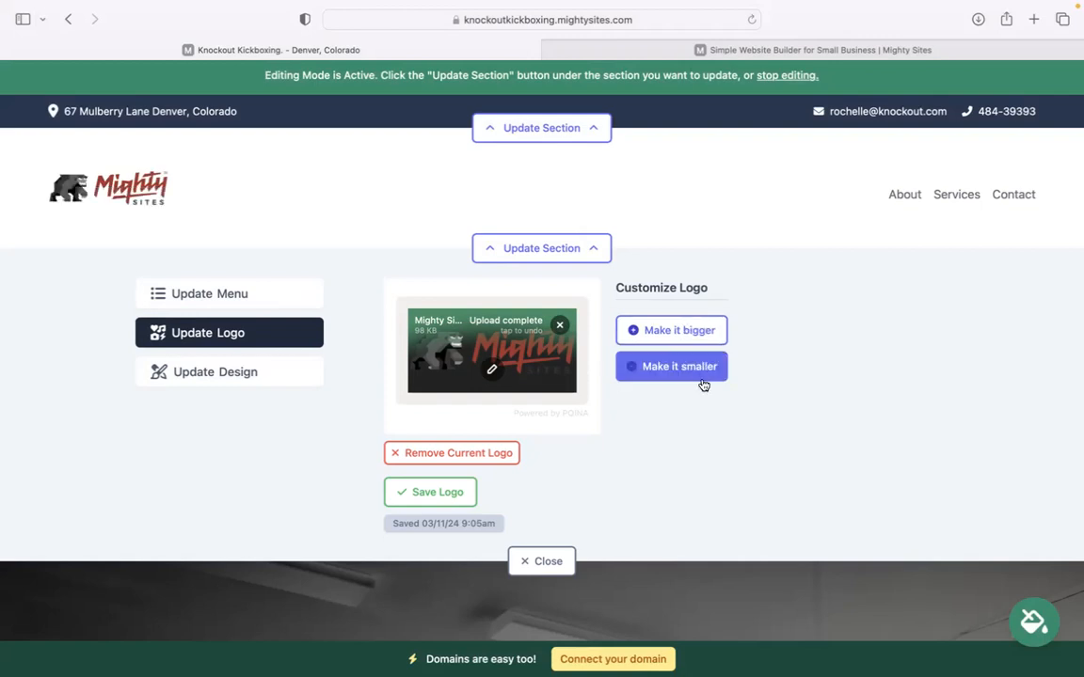
{"action": "left_click", "coordinate": [690, 329]}
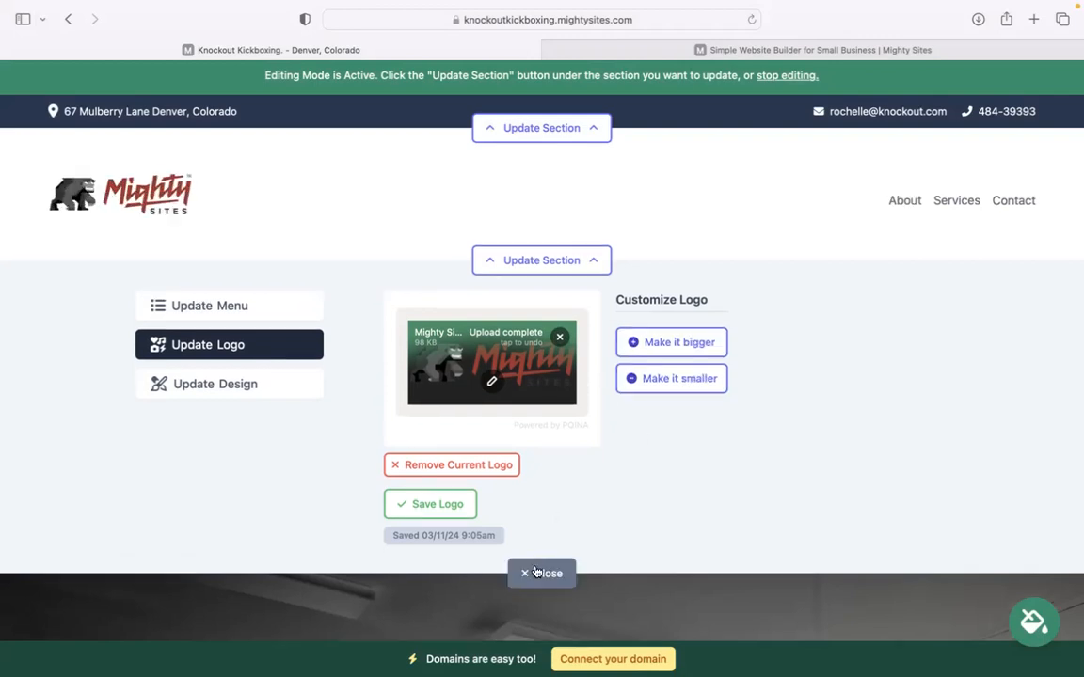
{"action": "left_click", "coordinate": [536, 572]}
{"action": "scroll", "coordinate": [536, 471], "scroll_direction": "down", "scroll_amount": 10}
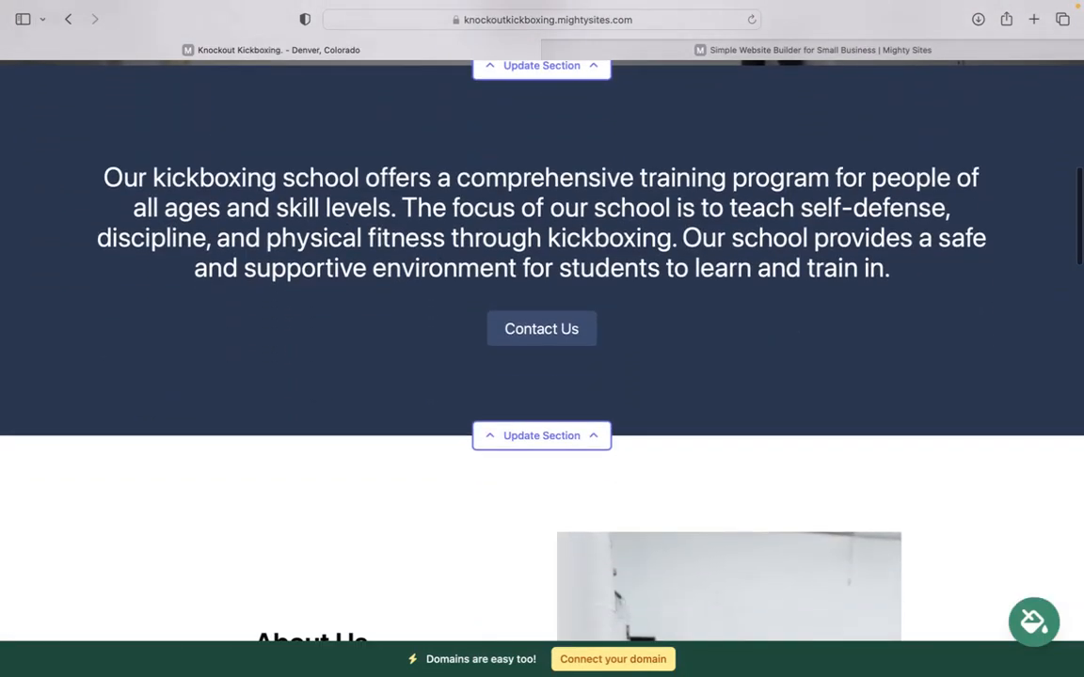
Preview olive, green and red themes, then keep the olive green theme for the site.
{"action": "scroll", "coordinate": [567, 579], "scroll_direction": "up", "scroll_amount": 3}
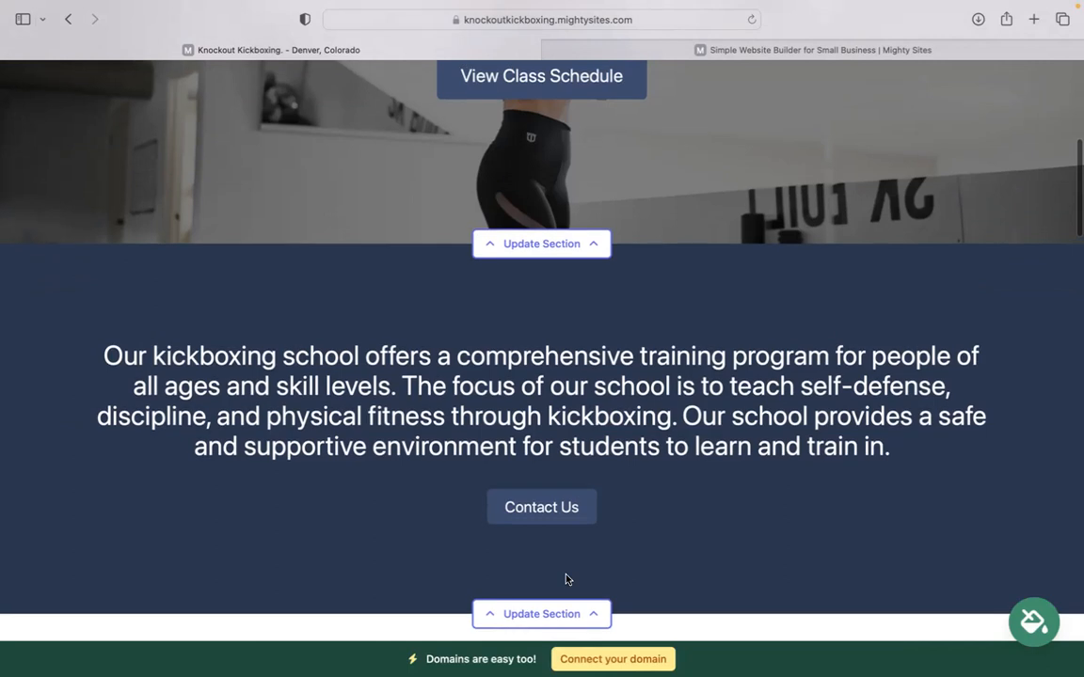
{"action": "left_click", "coordinate": [1035, 625]}
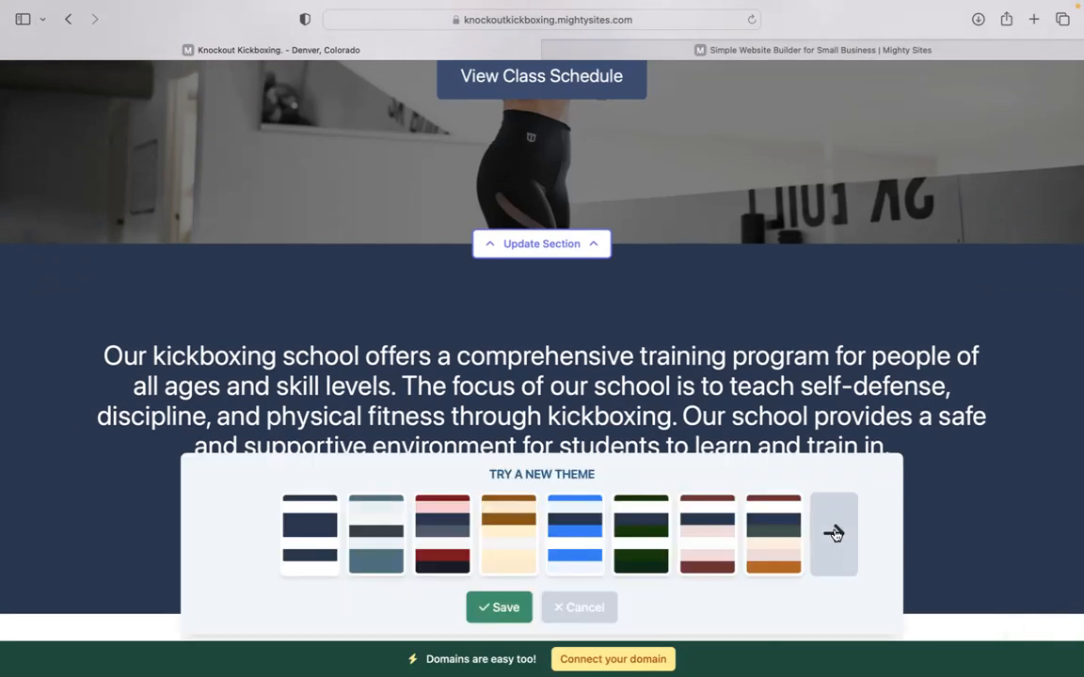
{"action": "left_click", "coordinate": [833, 534]}
{"action": "left_click", "coordinate": [834, 534]}
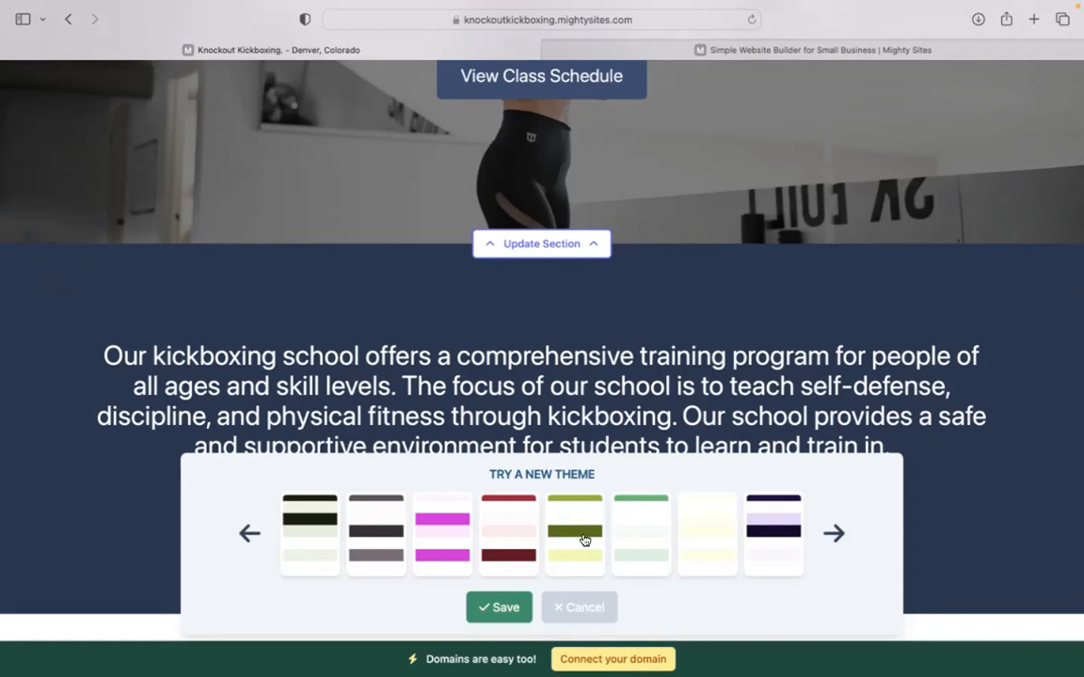
{"action": "left_click", "coordinate": [579, 537]}
{"action": "left_click", "coordinate": [647, 542]}
{"action": "left_click", "coordinate": [485, 532]}
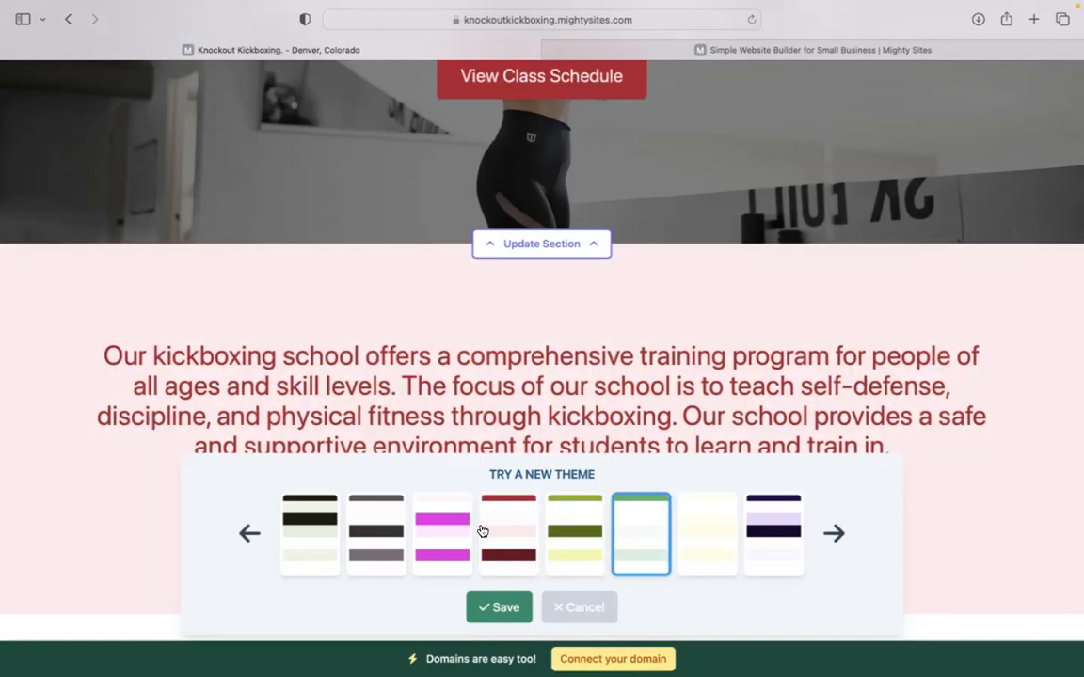
{"action": "left_click", "coordinate": [555, 532]}
{"action": "left_click", "coordinate": [499, 609]}
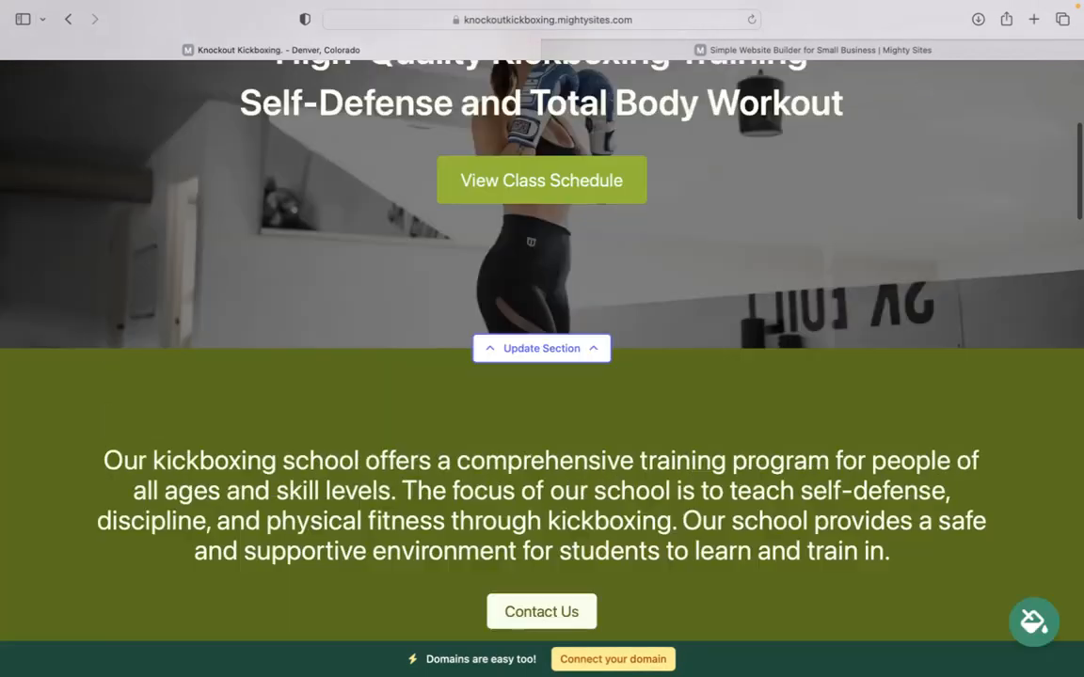
{"action": "scroll", "coordinate": [542, 350], "scroll_direction": "up", "scroll_amount": 1}
{"action": "scroll", "coordinate": [542, 350], "scroll_direction": "down", "scroll_amount": 4}
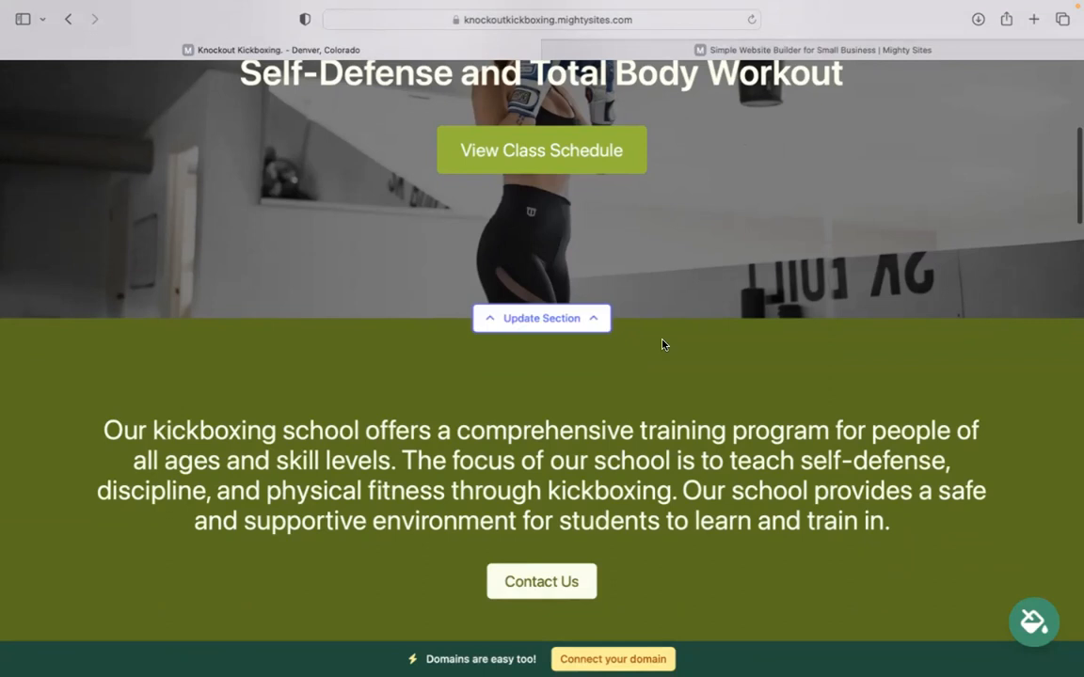
Open the hero section's editing options and look over its image replacement choices.
{"action": "left_click", "coordinate": [550, 319]}
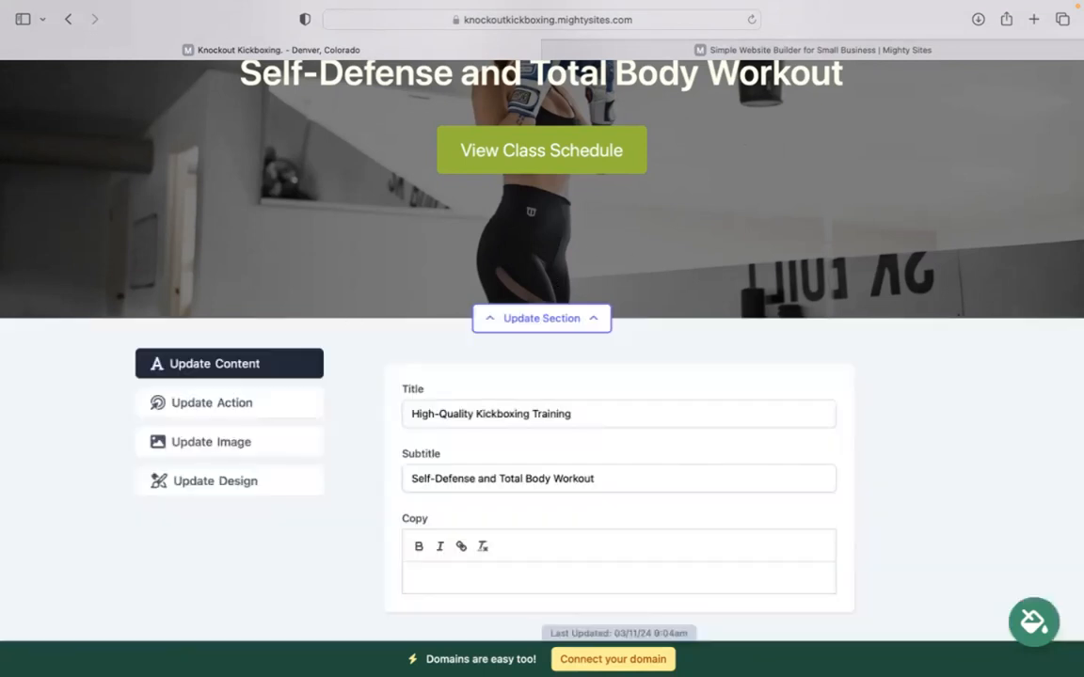
{"action": "left_click", "coordinate": [321, 411]}
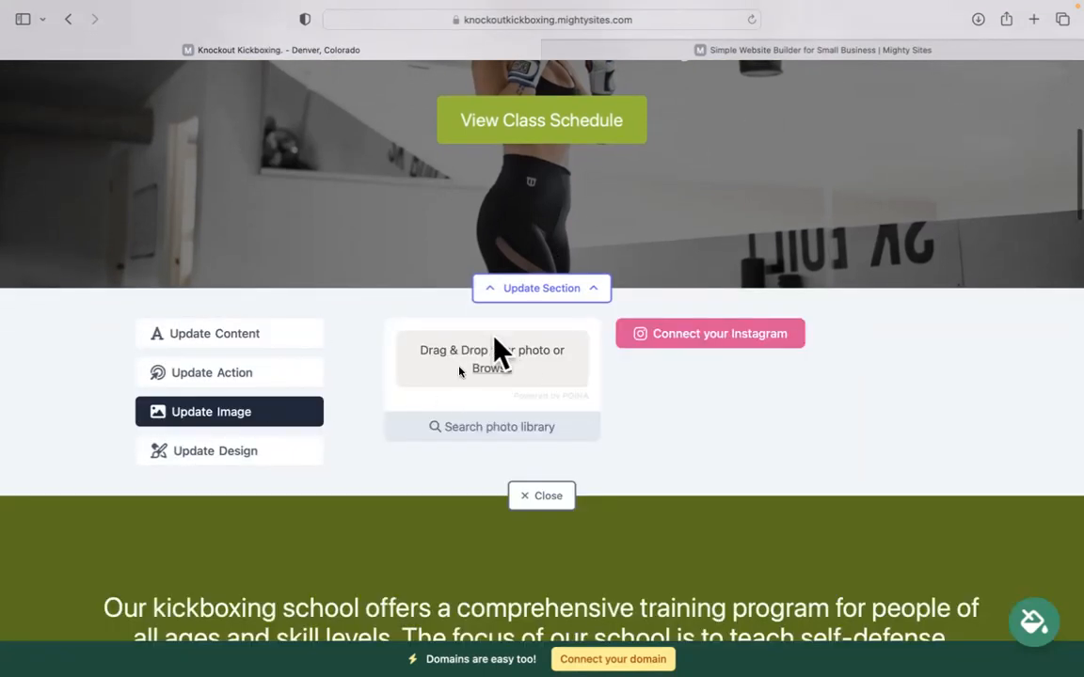
{"action": "scroll", "coordinate": [571, 433], "scroll_direction": "up", "scroll_amount": 1}
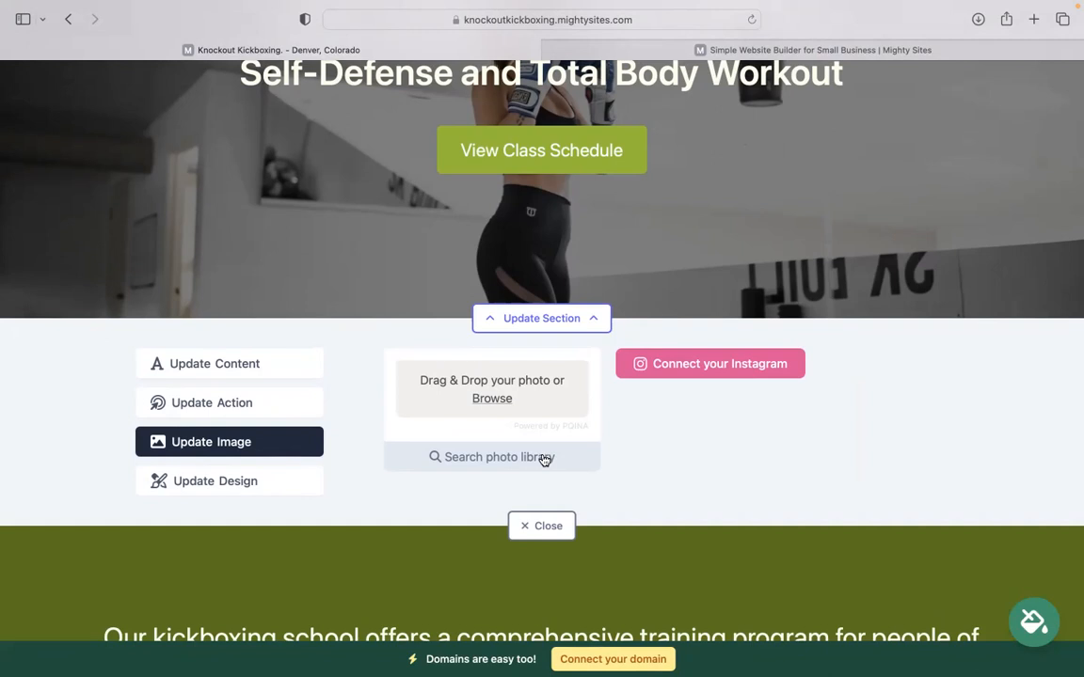
{"action": "scroll", "coordinate": [565, 442], "scroll_direction": "up", "scroll_amount": 3}
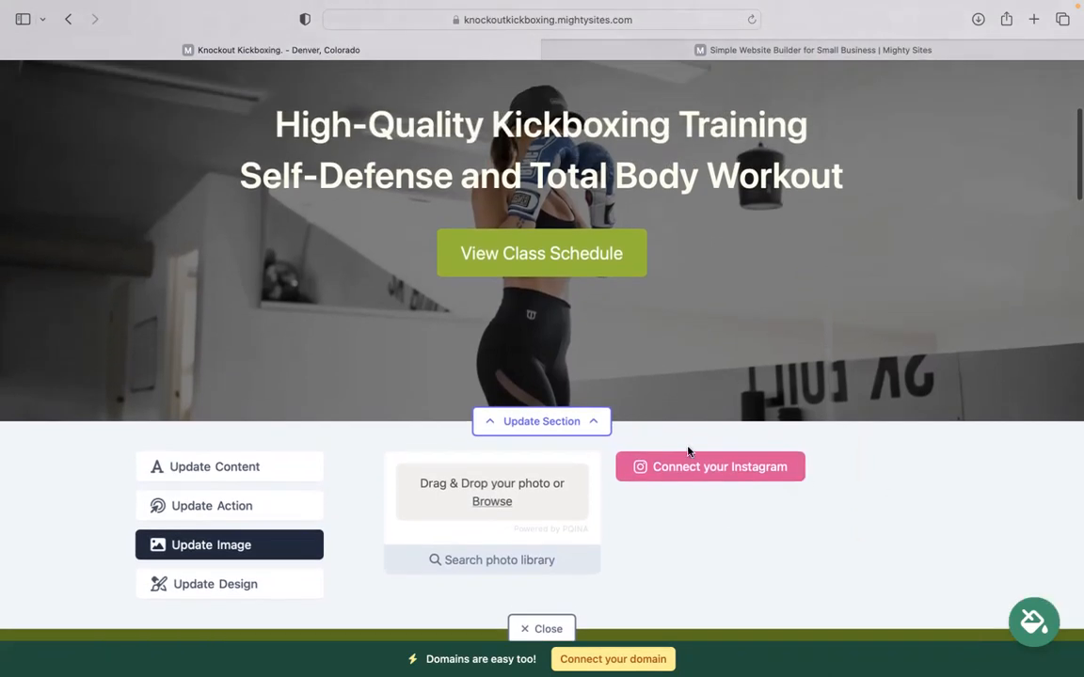
{"action": "scroll", "coordinate": [202, 405], "scroll_direction": "down", "scroll_amount": 3}
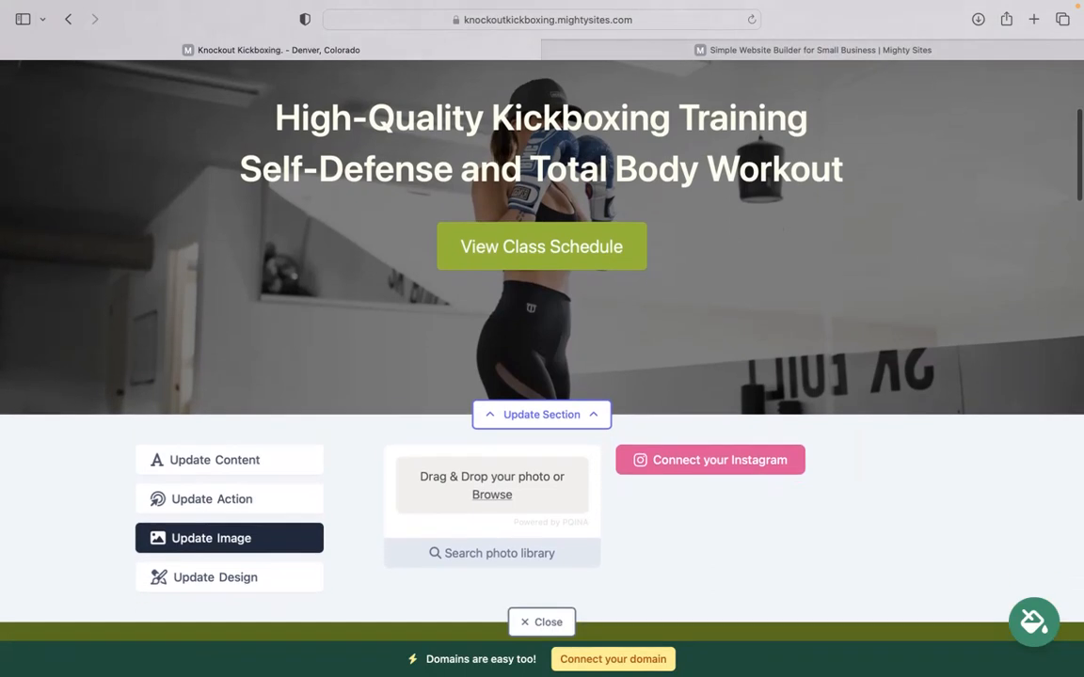
Change the hero button text to 'Call Us', keep its existing link, and save it.
{"action": "left_click", "coordinate": [203, 407]}
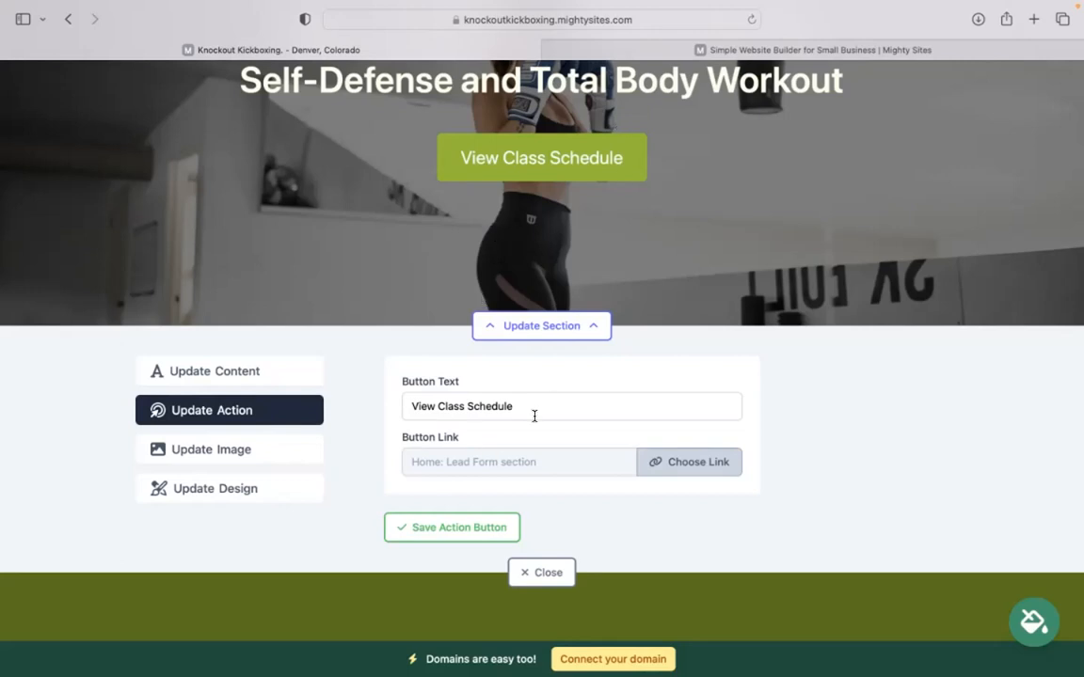
{"action": "left_click_drag", "start_coordinate": [516, 406], "coordinate": [321, 401]}
{"action": "type", "text": "CV"}
{"action": "key", "text": "BackSpace"}
{"action": "key", "text": "BackSpace"}
{"action": "type", "text": "Call Us"}
{"action": "left_click", "coordinate": [690, 460]}
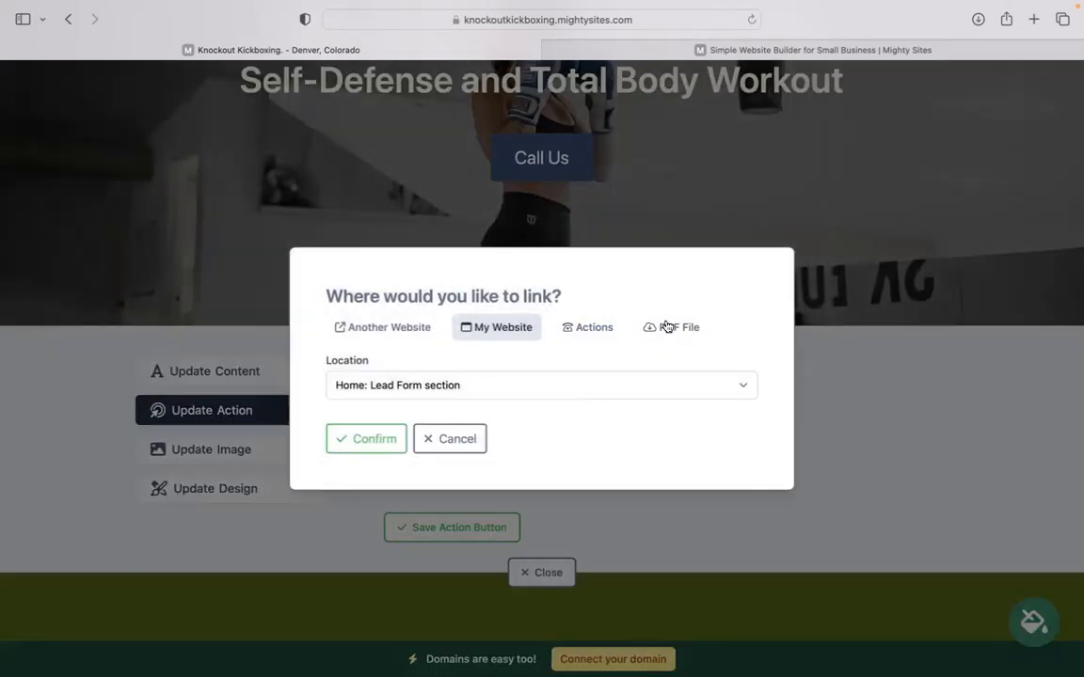
{"action": "left_click", "coordinate": [441, 440]}
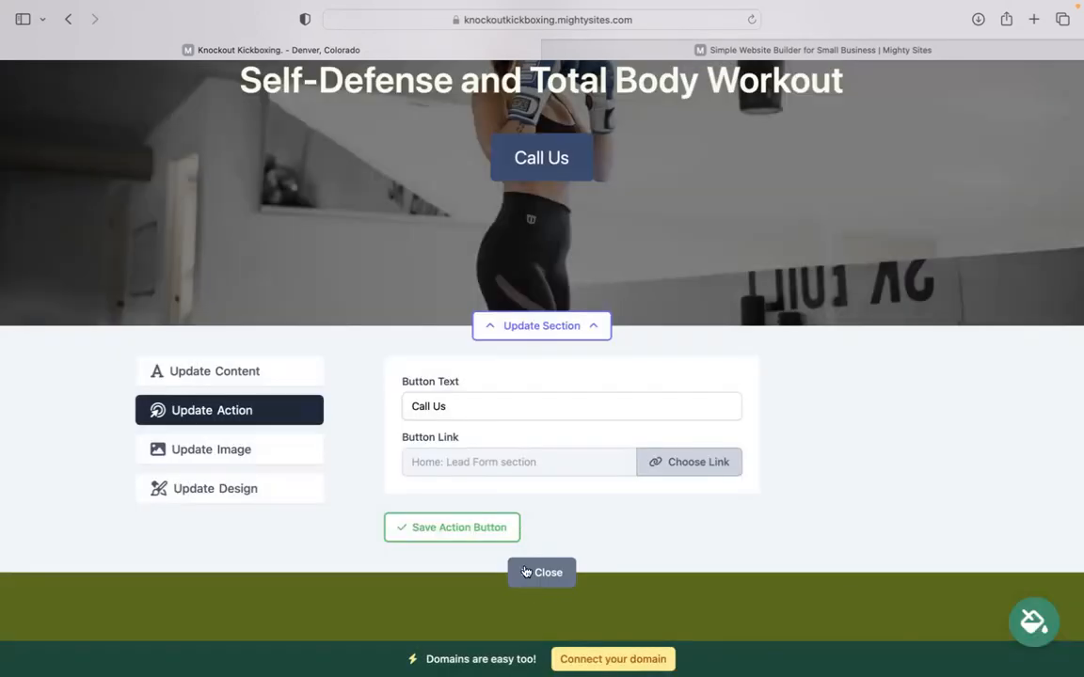
{"action": "left_click", "coordinate": [470, 526]}
{"action": "scroll", "coordinate": [491, 465], "scroll_direction": "down", "scroll_amount": 15}
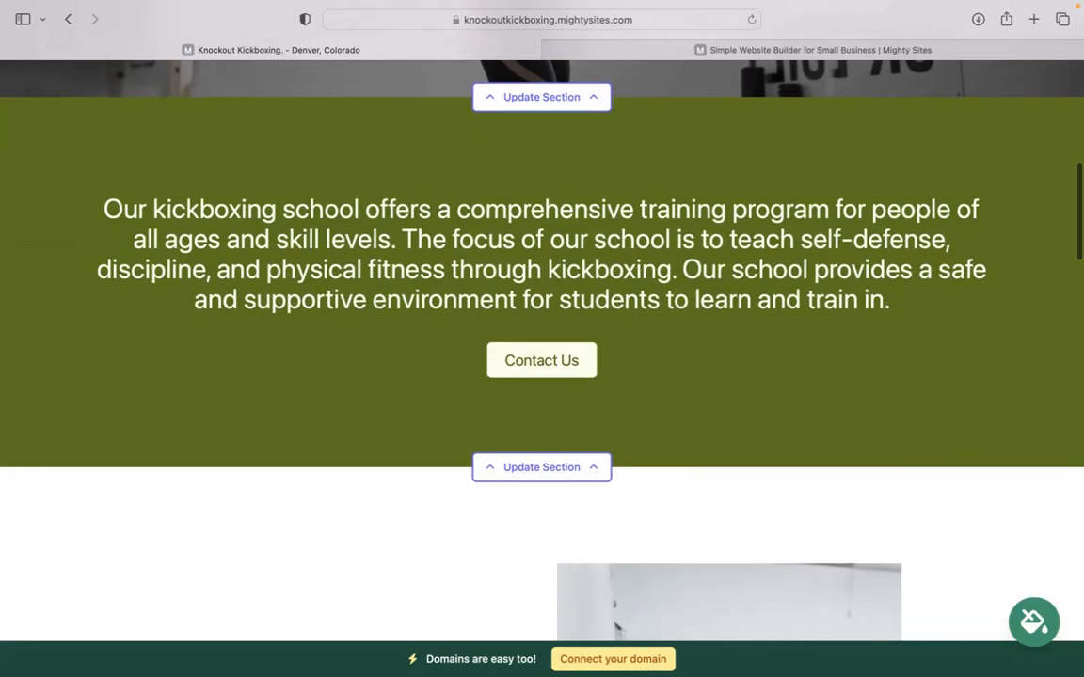
{"action": "scroll", "coordinate": [542, 348], "scroll_direction": "down", "scroll_amount": 20}
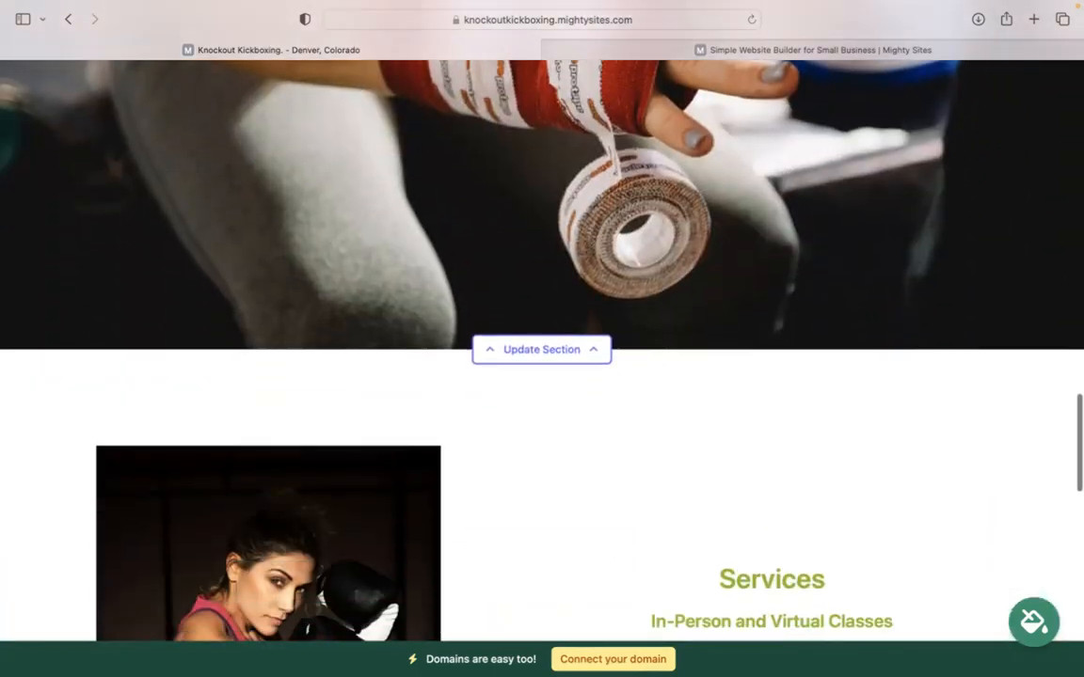
{"action": "scroll", "coordinate": [507, 411], "scroll_direction": "down", "scroll_amount": 3}
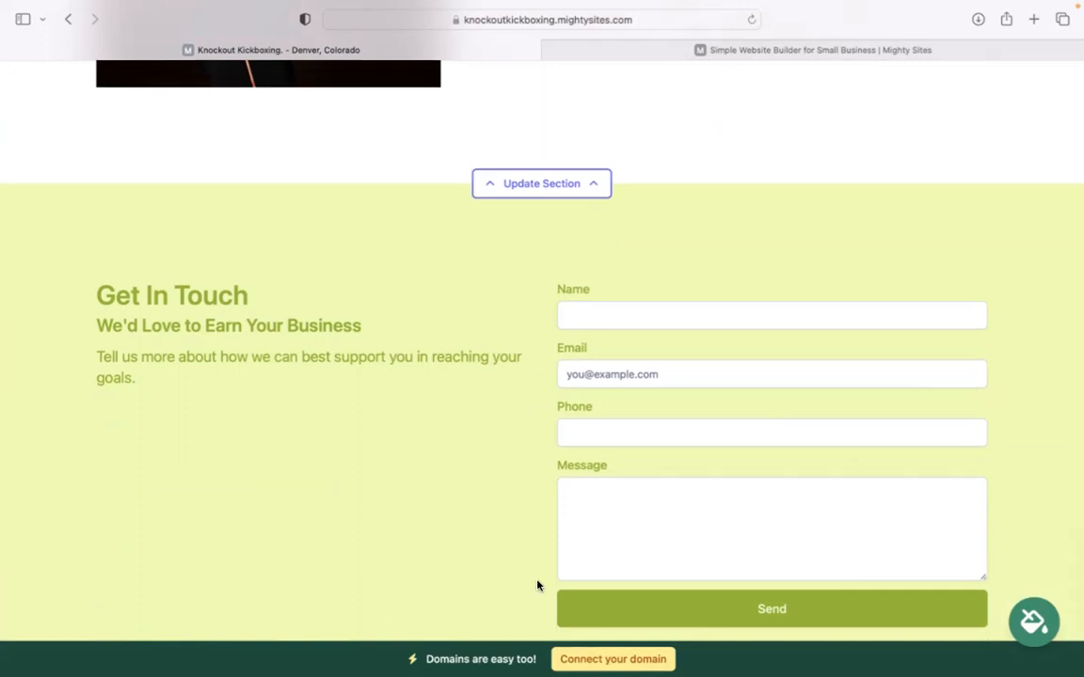
{"action": "scroll", "coordinate": [537, 583], "scroll_direction": "down", "scroll_amount": 5}
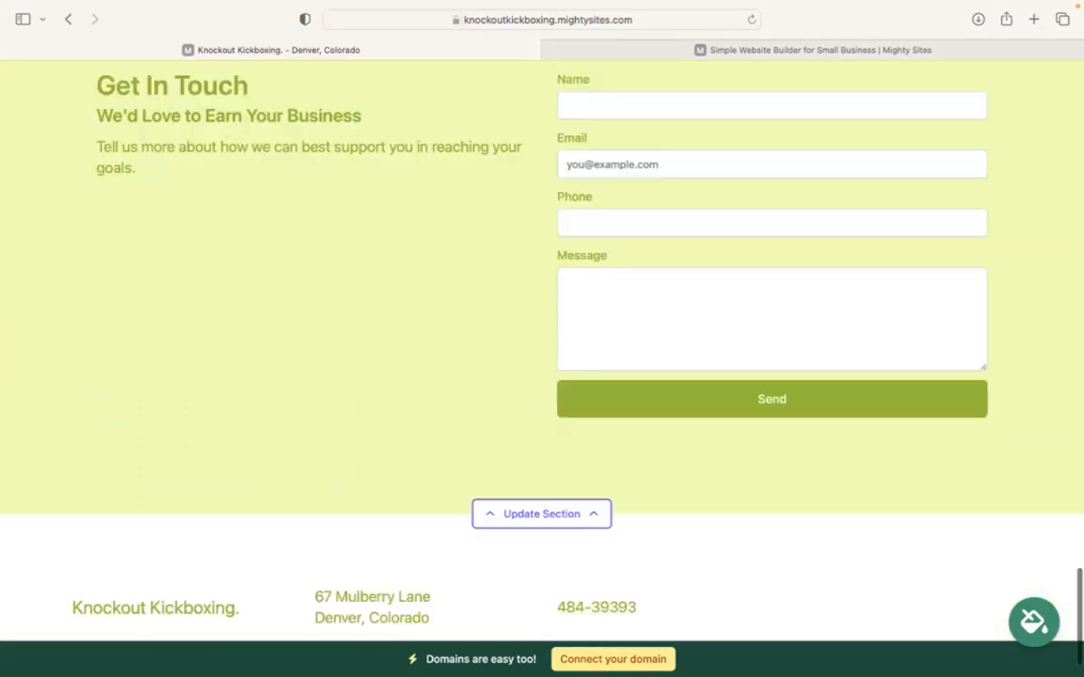
{"action": "scroll", "coordinate": [576, 629], "scroll_direction": "up", "scroll_amount": 5}
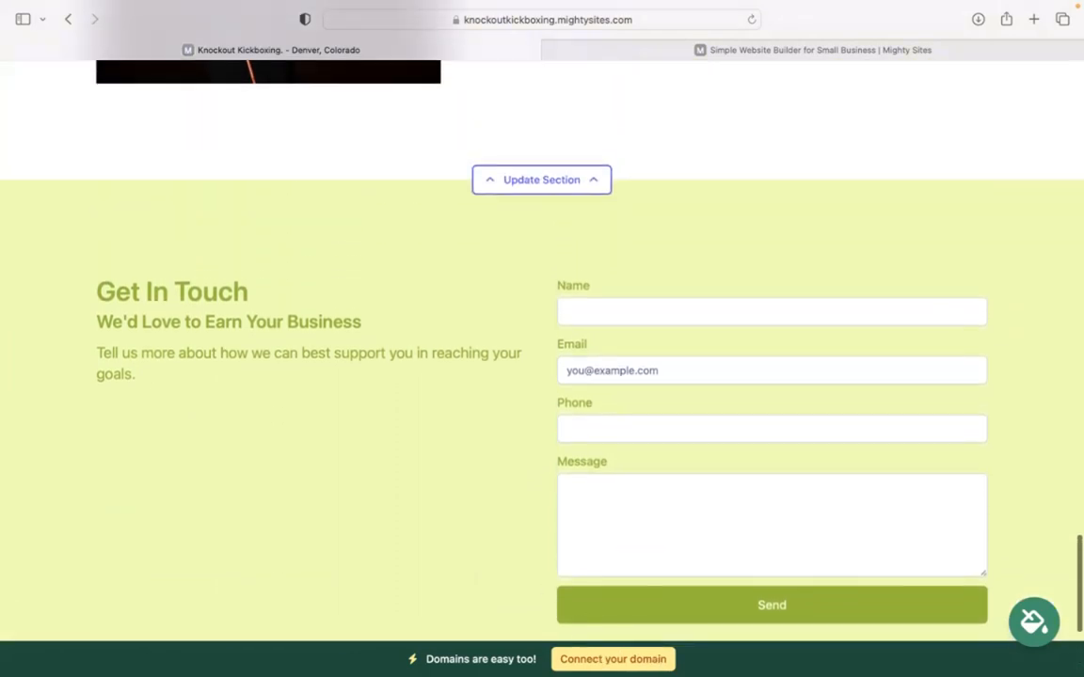
{"action": "scroll", "coordinate": [542, 348], "scroll_direction": "up", "scroll_amount": 15}
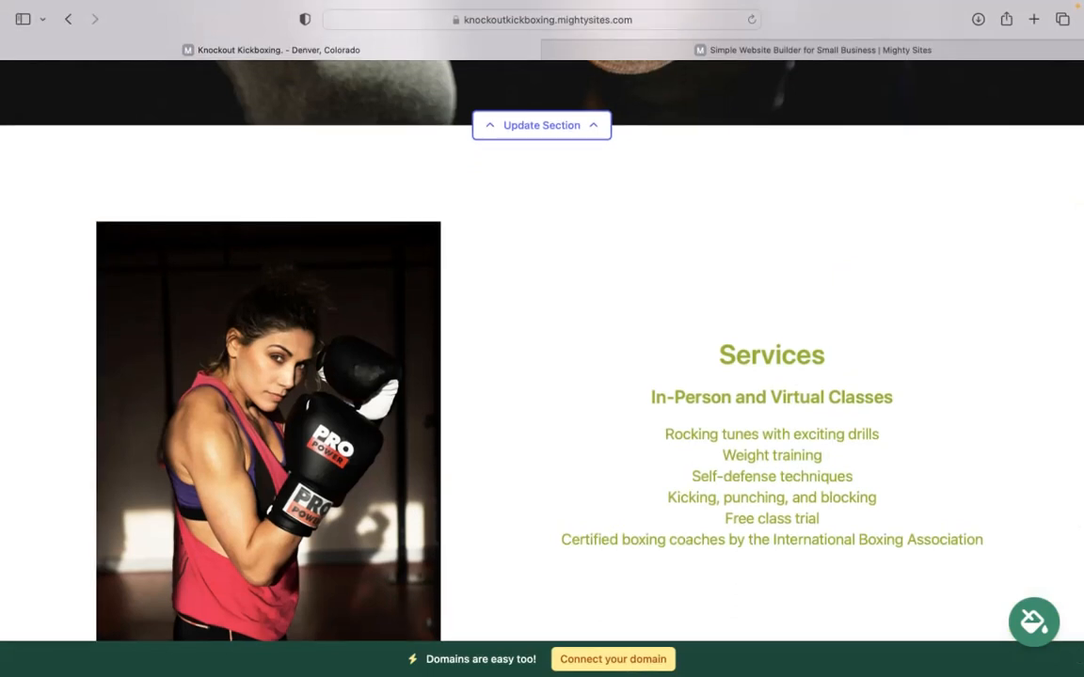
{"action": "scroll", "coordinate": [542, 348], "scroll_direction": "up", "scroll_amount": 10}
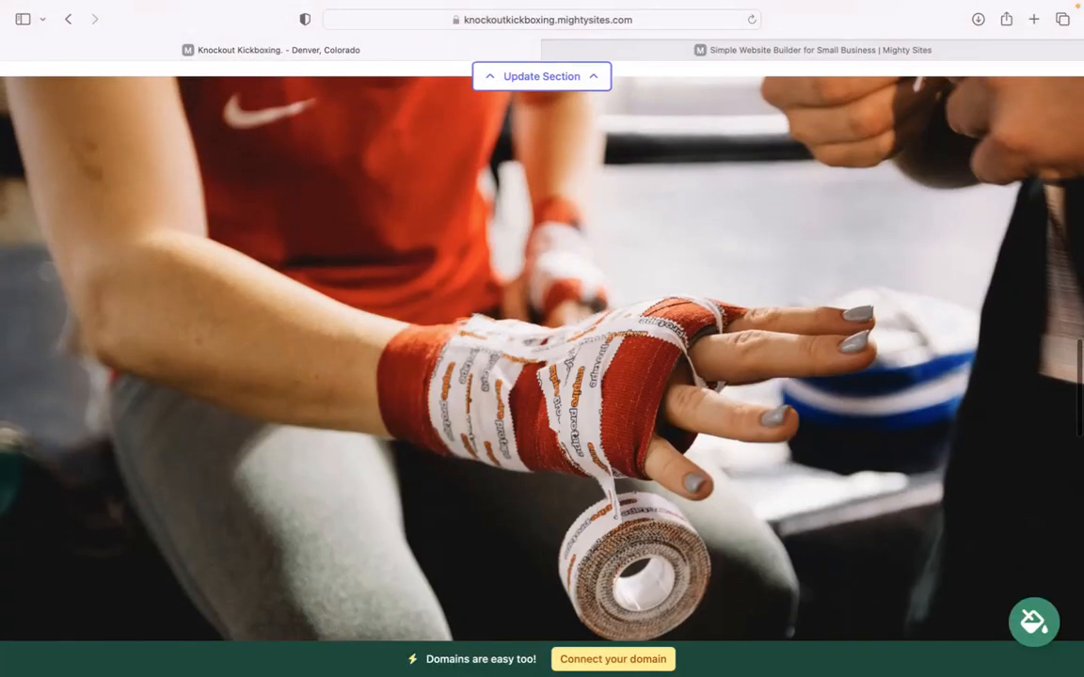
{"action": "scroll", "coordinate": [617, 649], "scroll_direction": "up", "scroll_amount": 8}
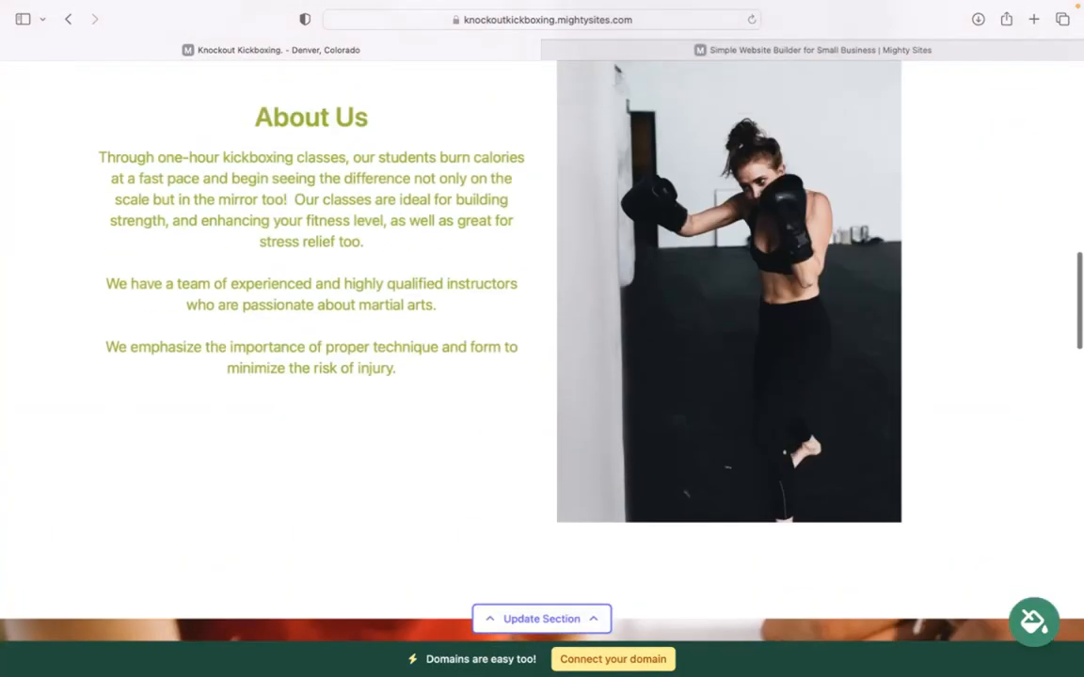
{"action": "scroll", "coordinate": [541, 348], "scroll_direction": "up", "scroll_amount": 15}
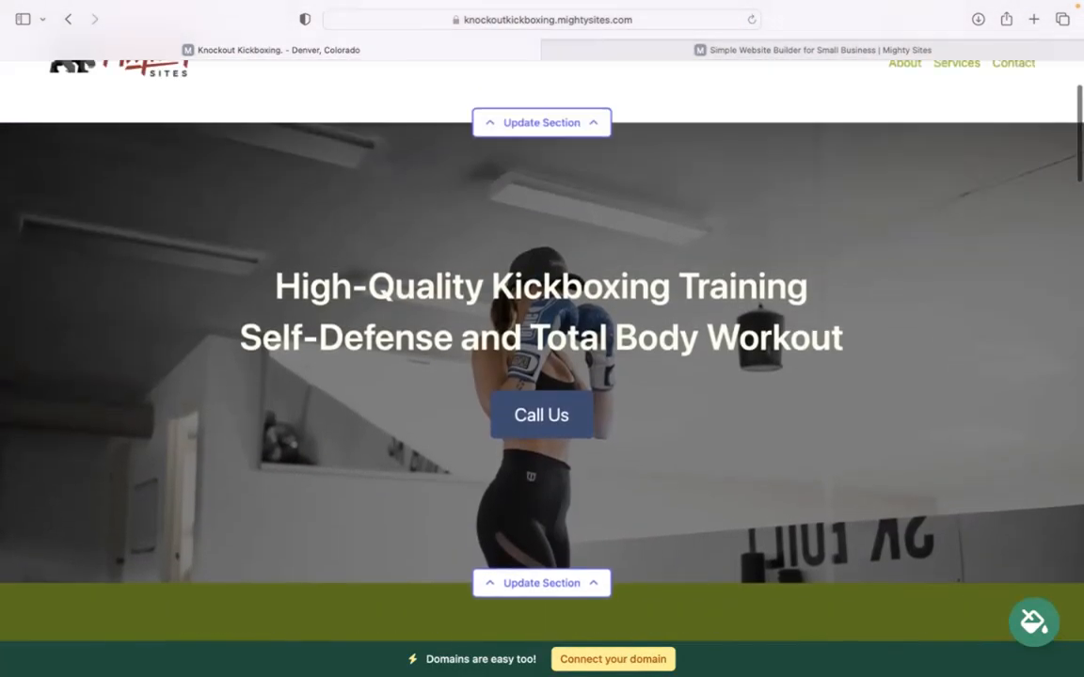
{"action": "scroll", "coordinate": [542, 348], "scroll_direction": "down", "scroll_amount": 10}
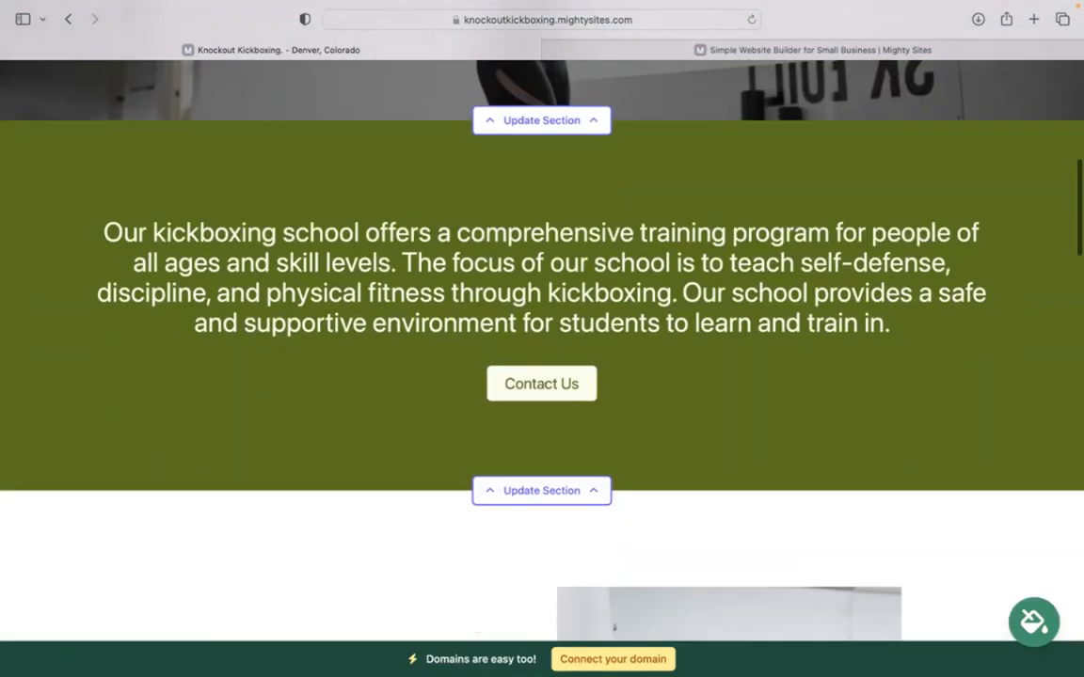
{"action": "scroll", "coordinate": [541, 349], "scroll_direction": "down", "scroll_amount": 10}
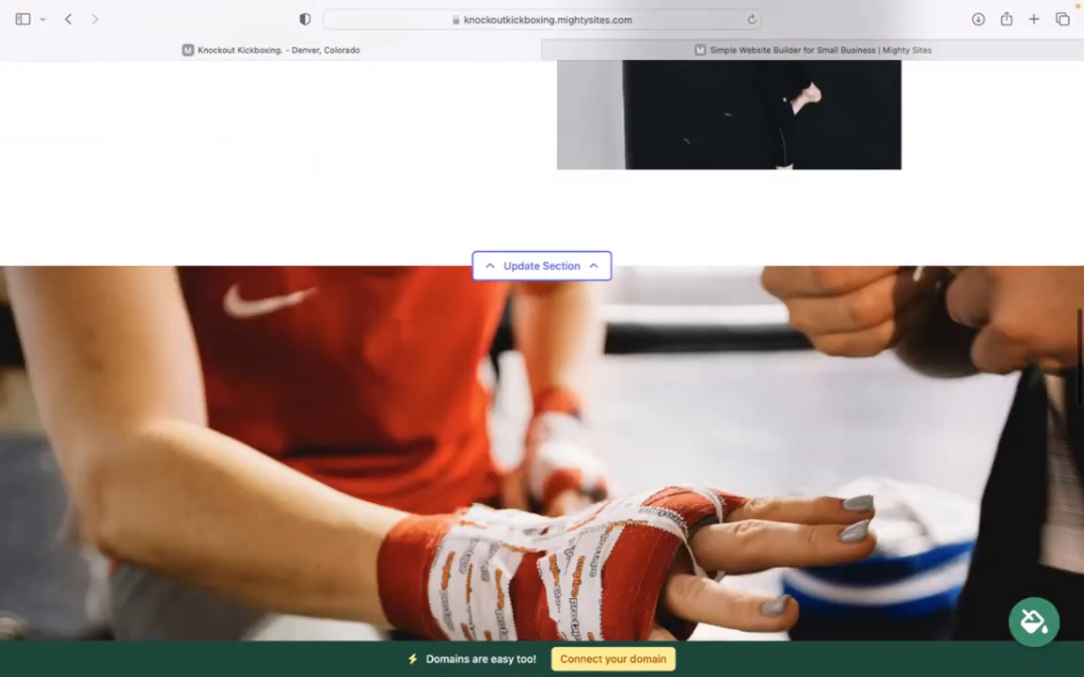
{"action": "scroll", "coordinate": [541, 348], "scroll_direction": "down", "scroll_amount": 2}
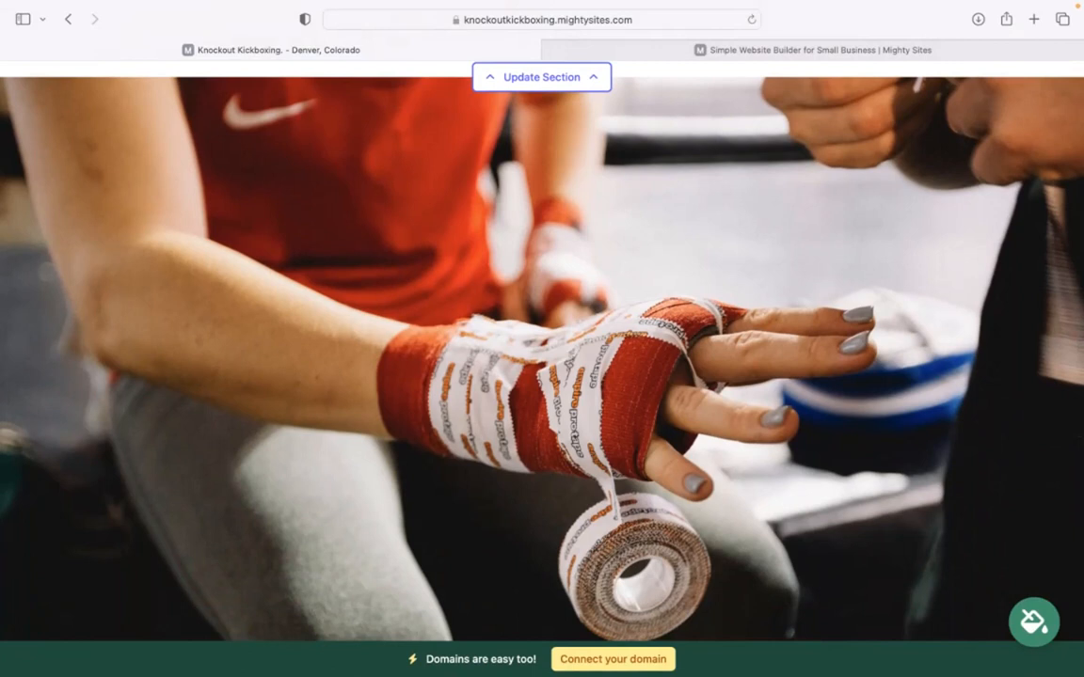
{"action": "mouse_move", "coordinate": [752, 8]}
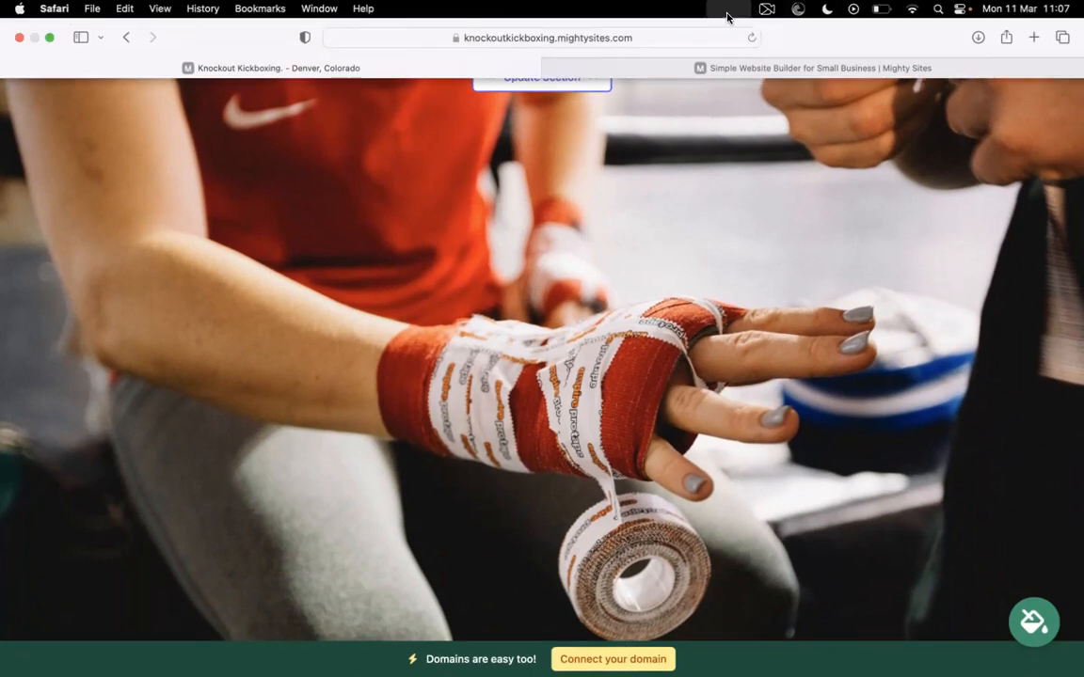